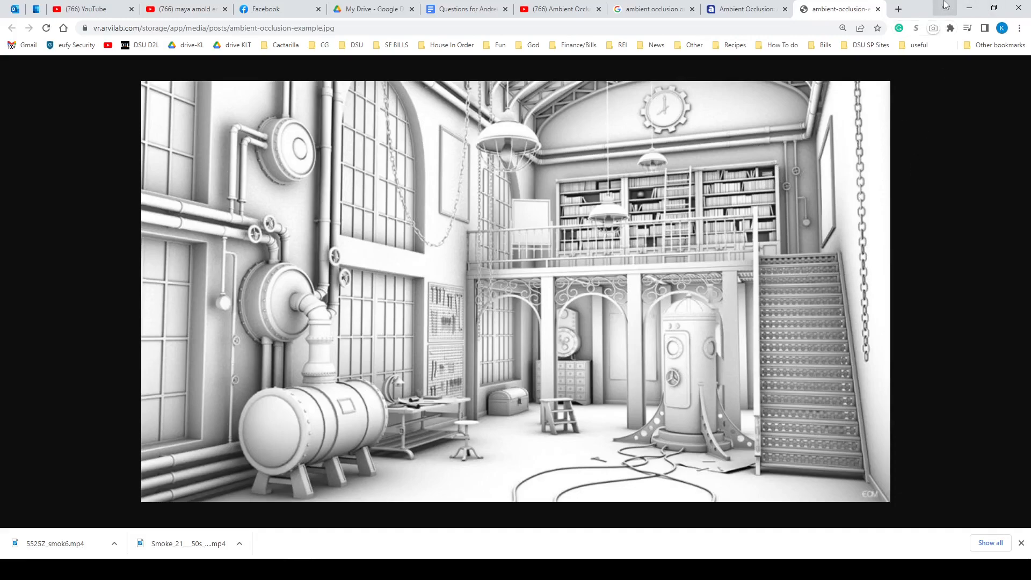
- Switch to Maya and create a new render setup layer named AO
left_click(971, 8)
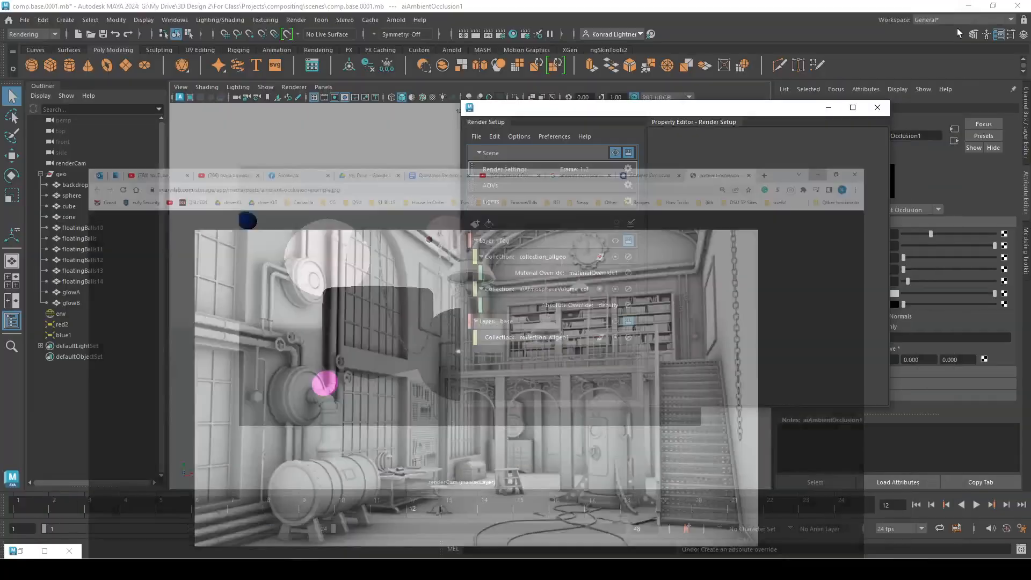
left_click(477, 224)
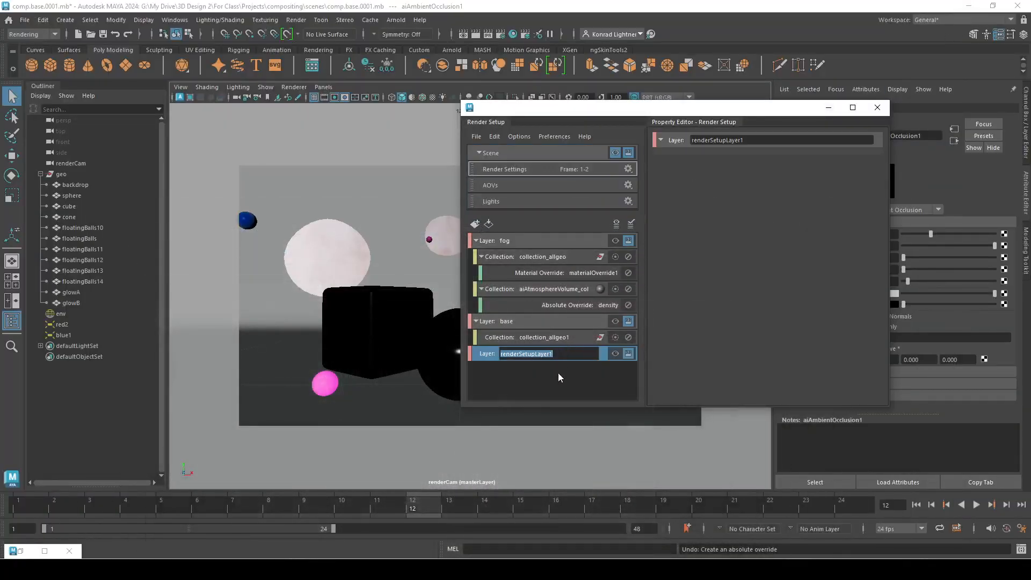
type("AO")
key("Return")
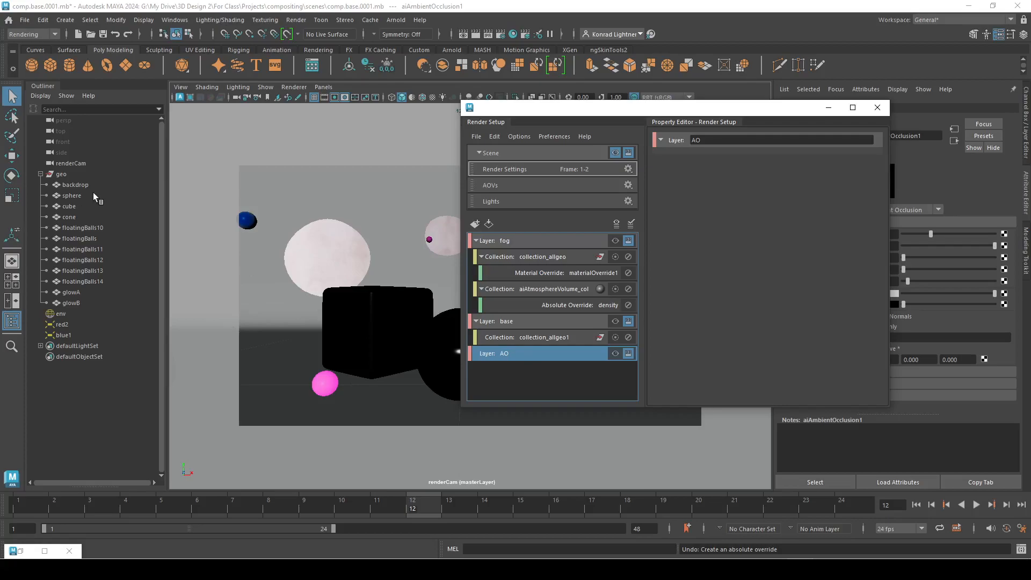
- Create a collection named collection_allgeo2 in the AO layer and add all geometry from backdrop through glowB
left_click(75, 184)
left_click(71, 302, "shift")
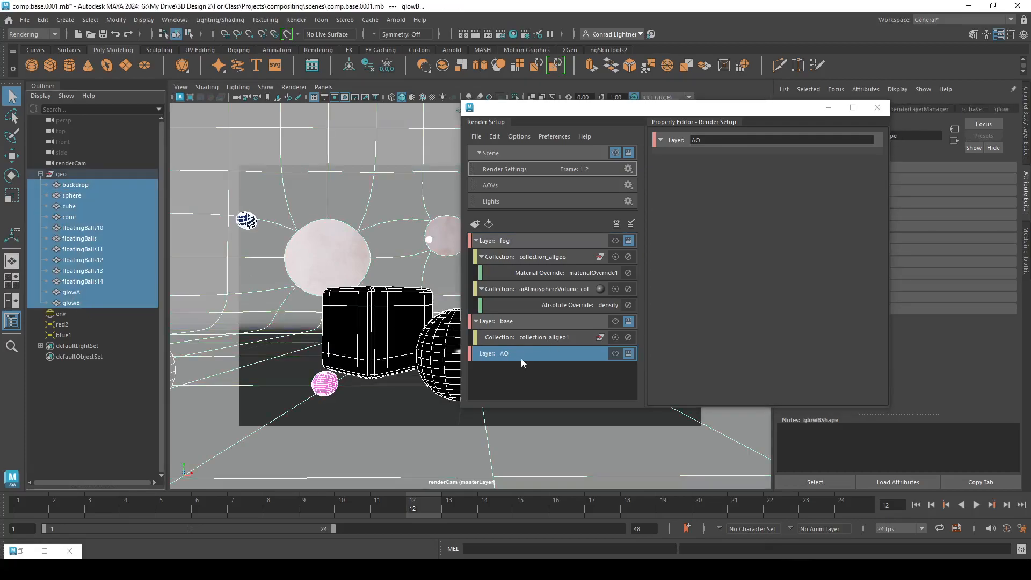
right_click(512, 351)
left_click(539, 356)
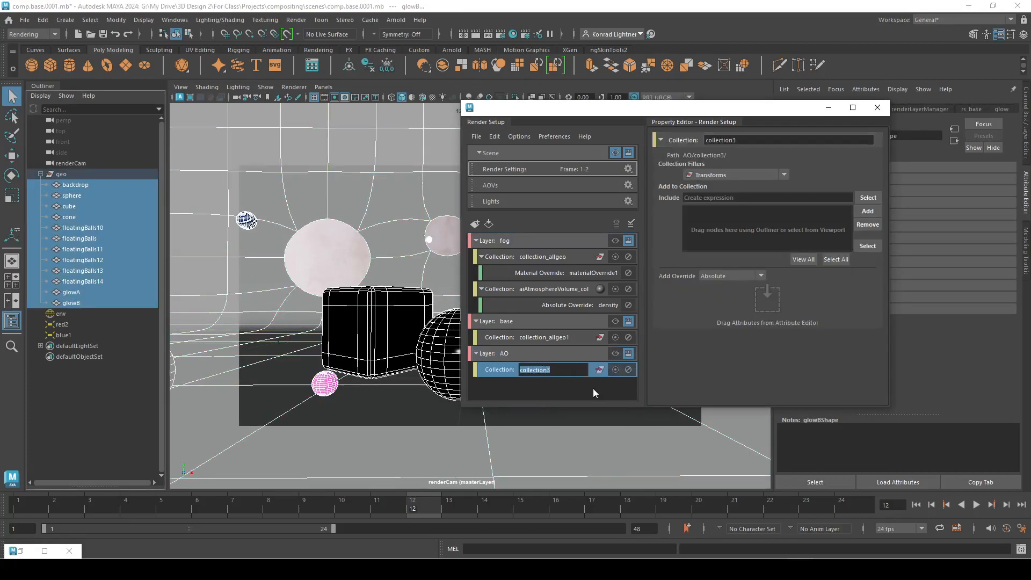
key("Right")
key("BackSpace")
type("_allgeo2")
key("Return")
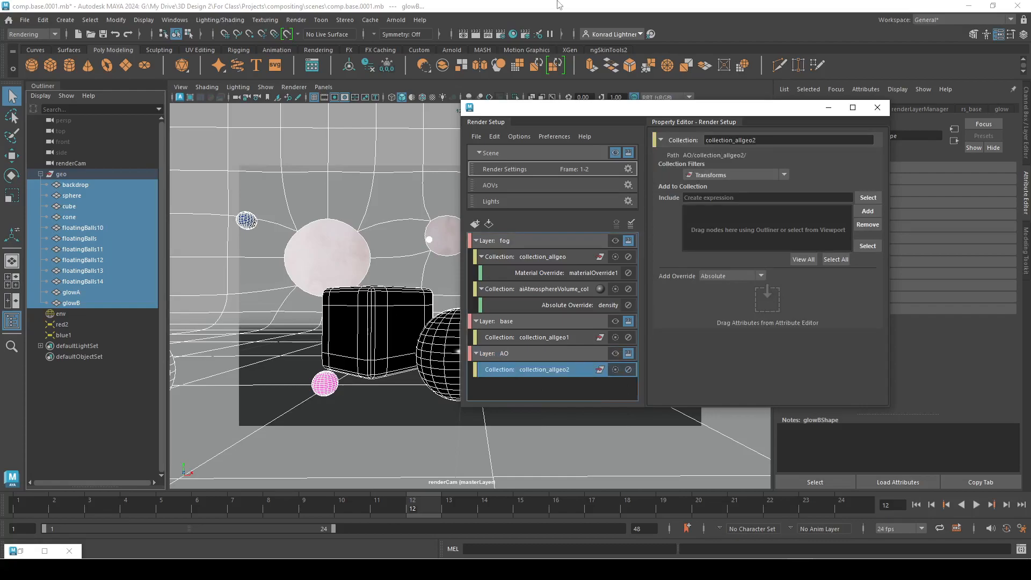
left_click(866, 213)
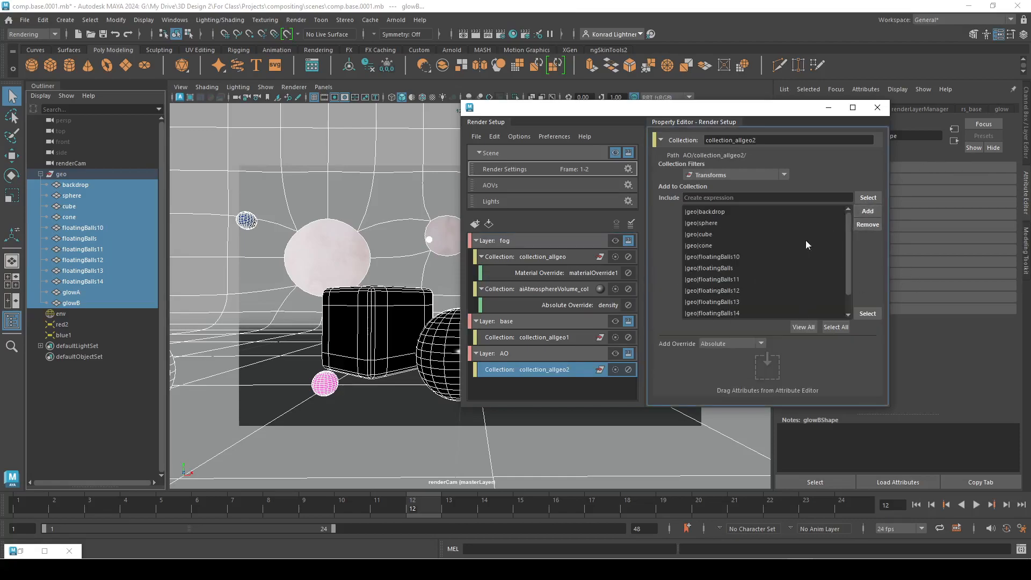
- Add a material override to collection_allgeo2 and assign a new aiAmbientOcclusion shader as its override material
left_click_drag(767, 107, 651, 85)
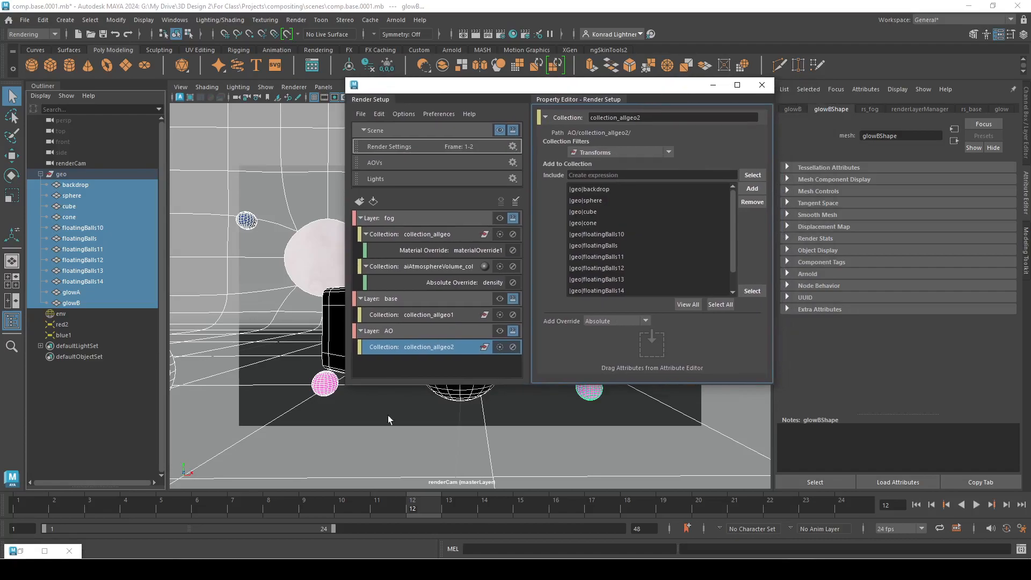
left_click(463, 370)
left_click(433, 344)
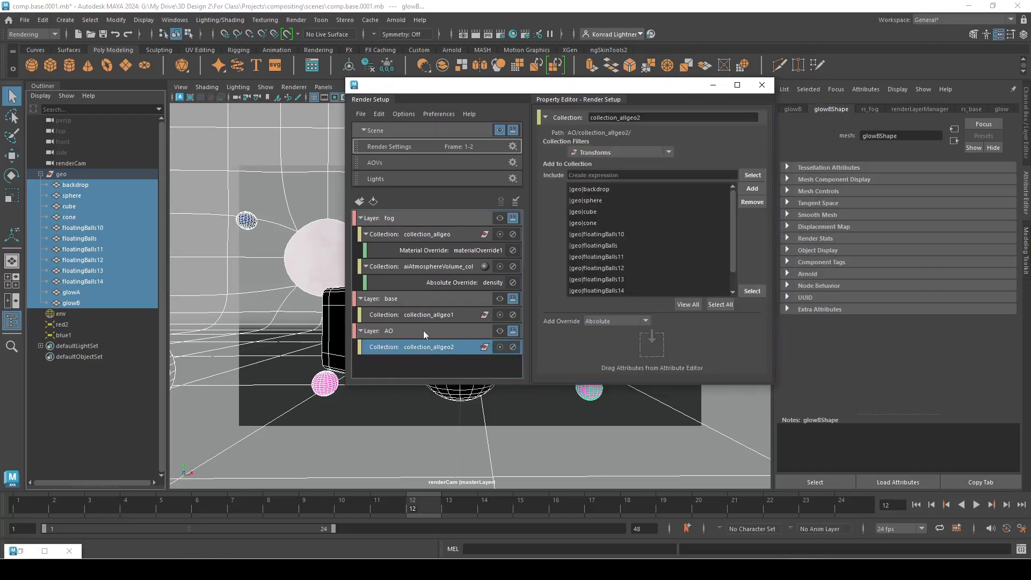
right_click(423, 346)
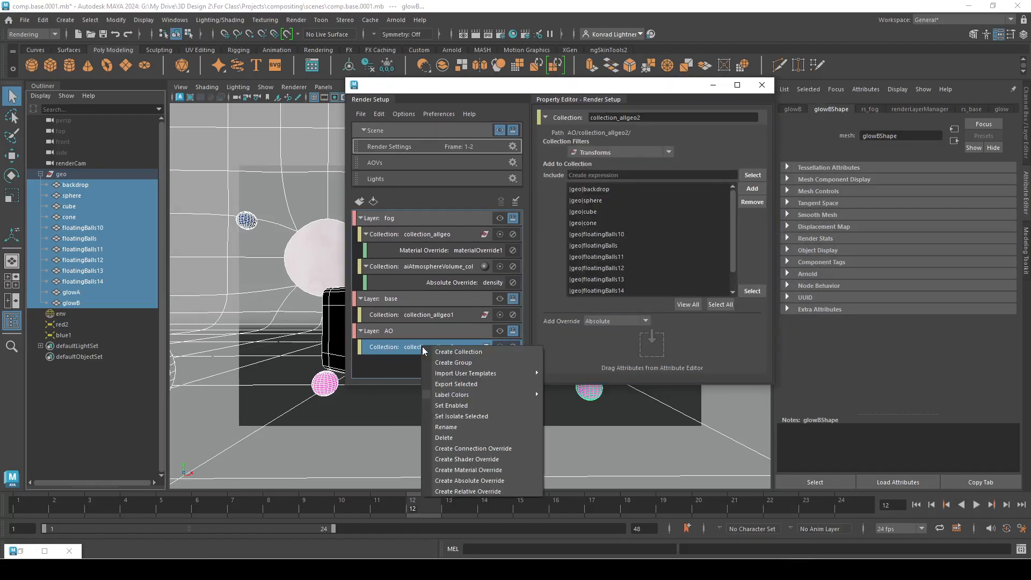
left_click(499, 470)
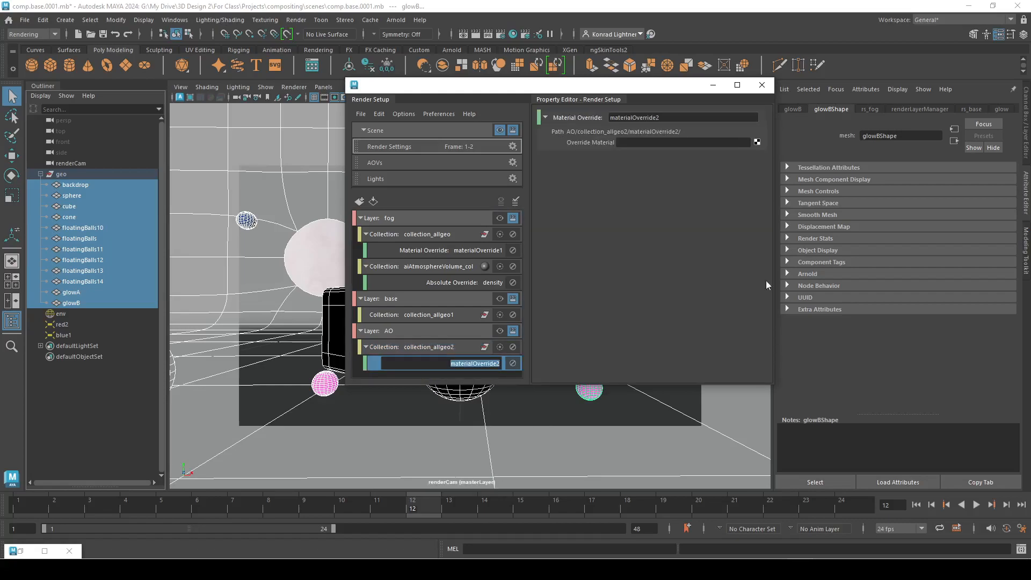
left_click(757, 143)
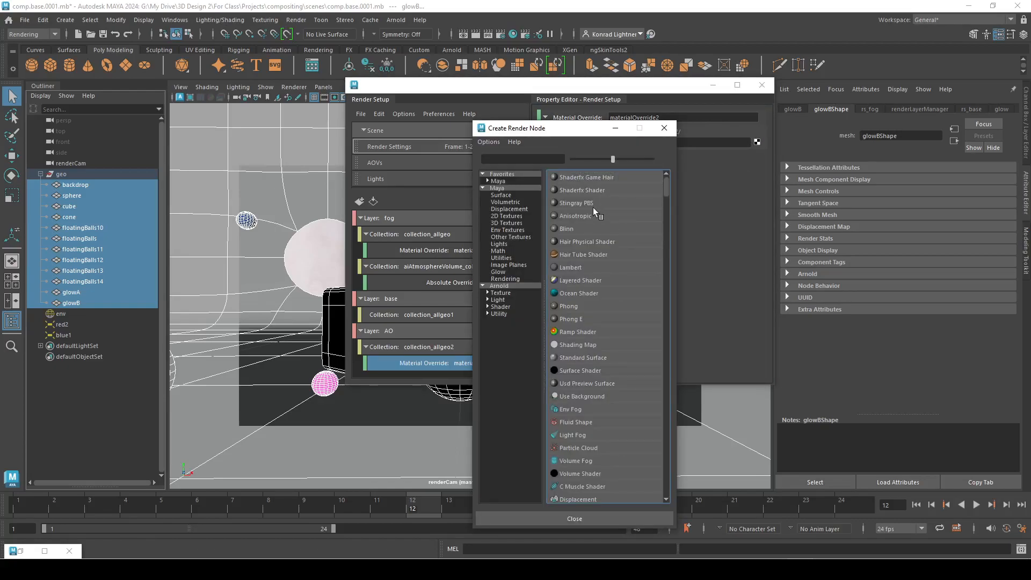
left_click(500, 307)
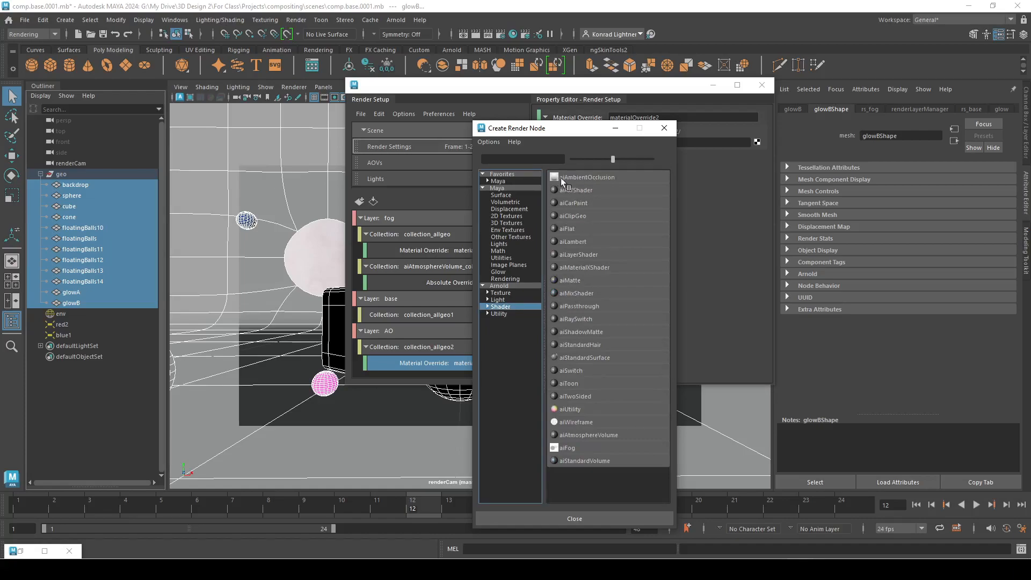
left_click(600, 178)
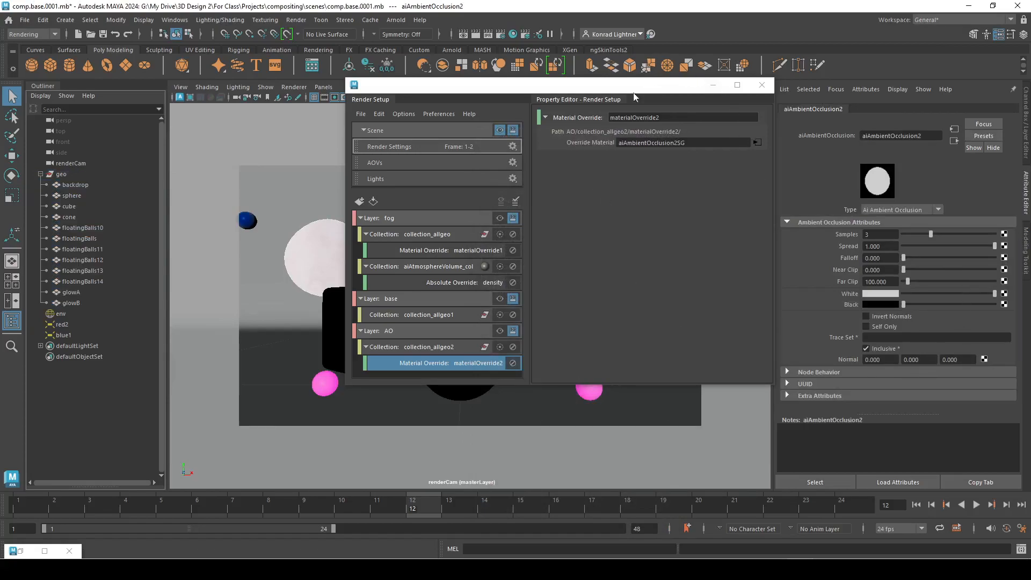
- Make the AO layer the visible layer and render it in a maximized Arnold RenderView
left_click(23, 550)
left_click(810, 63)
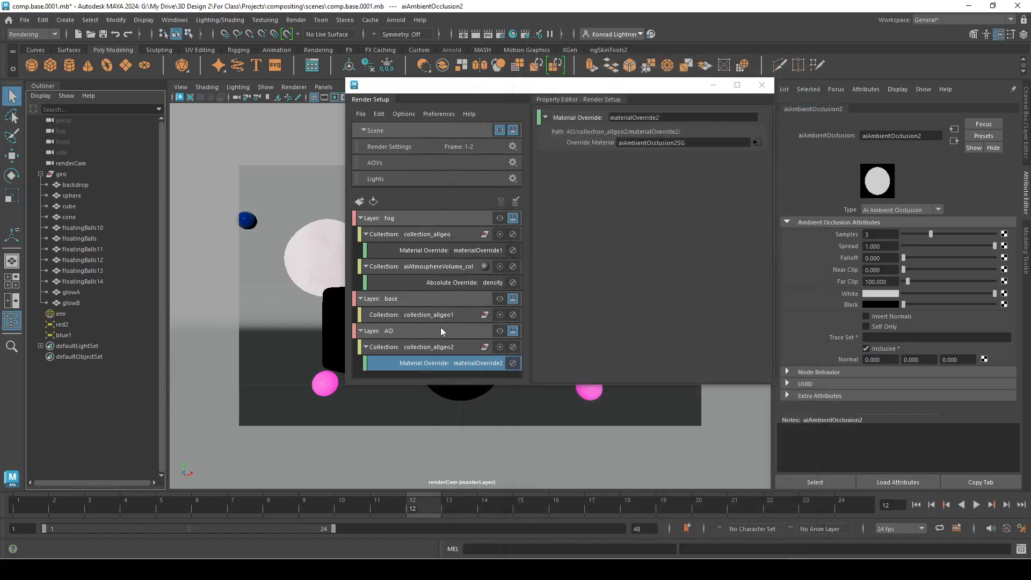
left_click(495, 333)
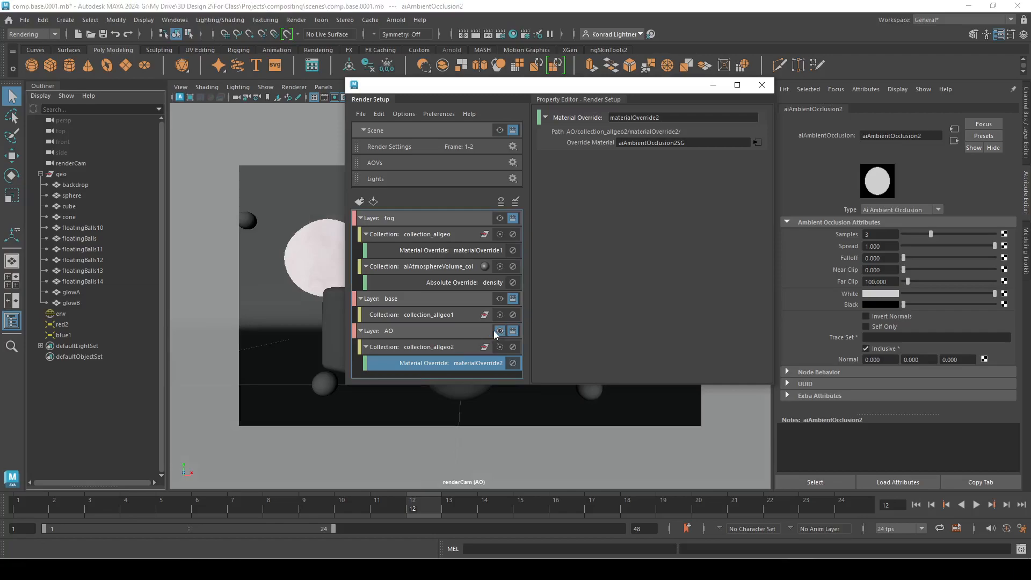
left_click(396, 20)
left_click(414, 42)
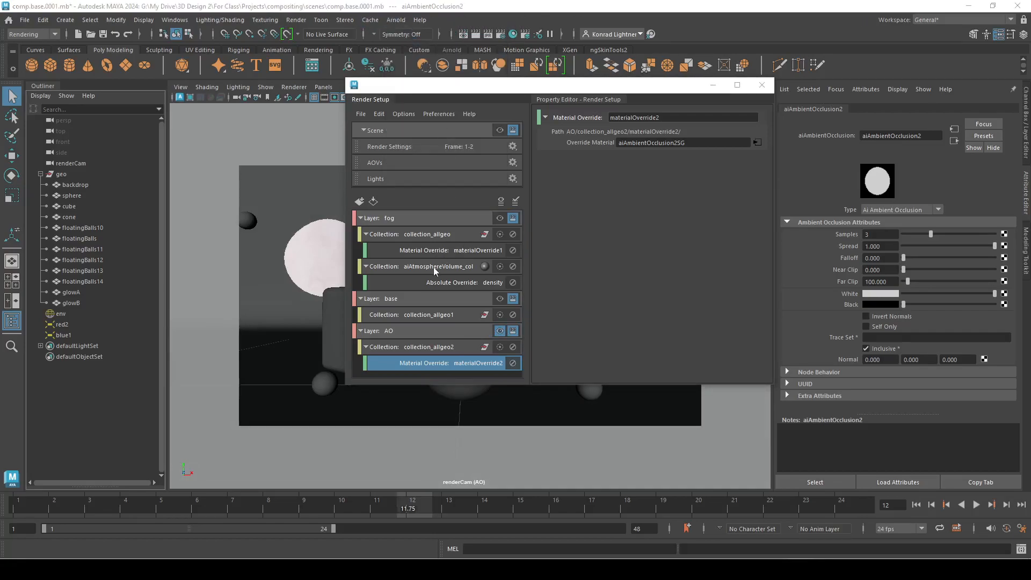
left_click_drag(212, 303, 753, 0)
scroll(671, 290, "down", 3)
middle_click_drag(698, 296, 634, 232)
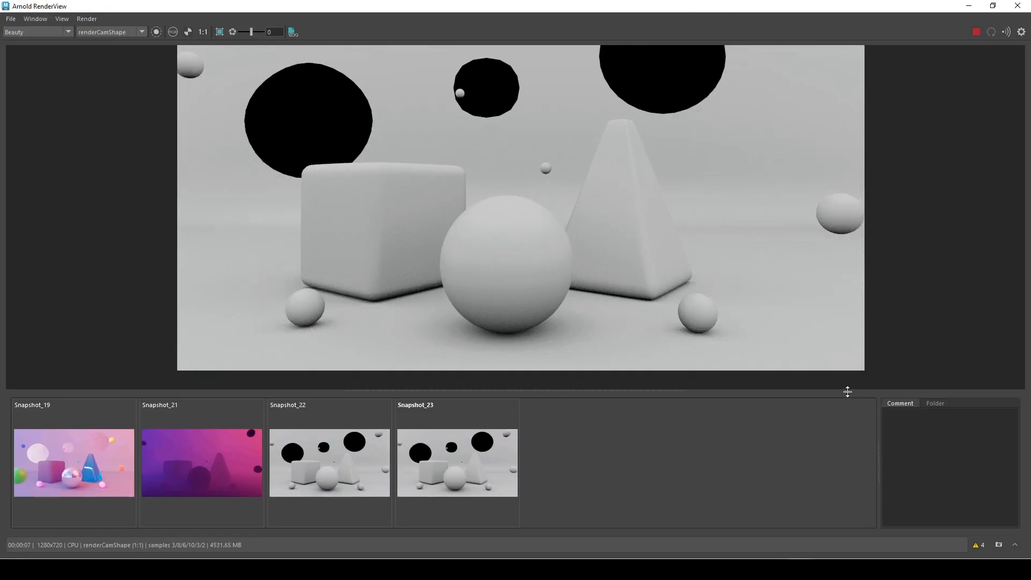
- Store a snapshot of the AO render and reduce the snapshot strip to small thumbnails
left_click_drag(847, 392, 855, 549)
left_click_drag(917, 6, 859, 1)
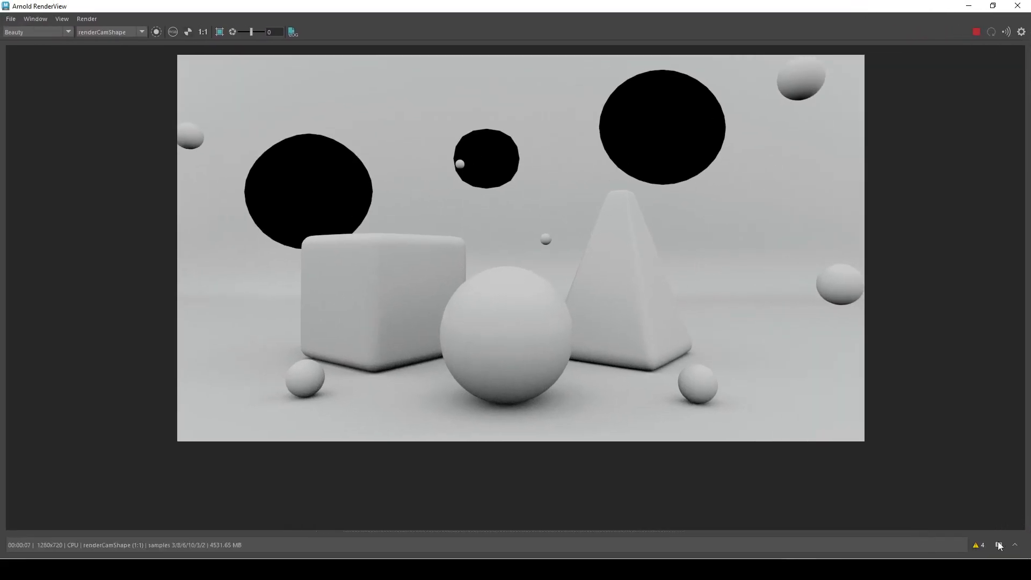
left_click_drag(375, 532, 380, 502)
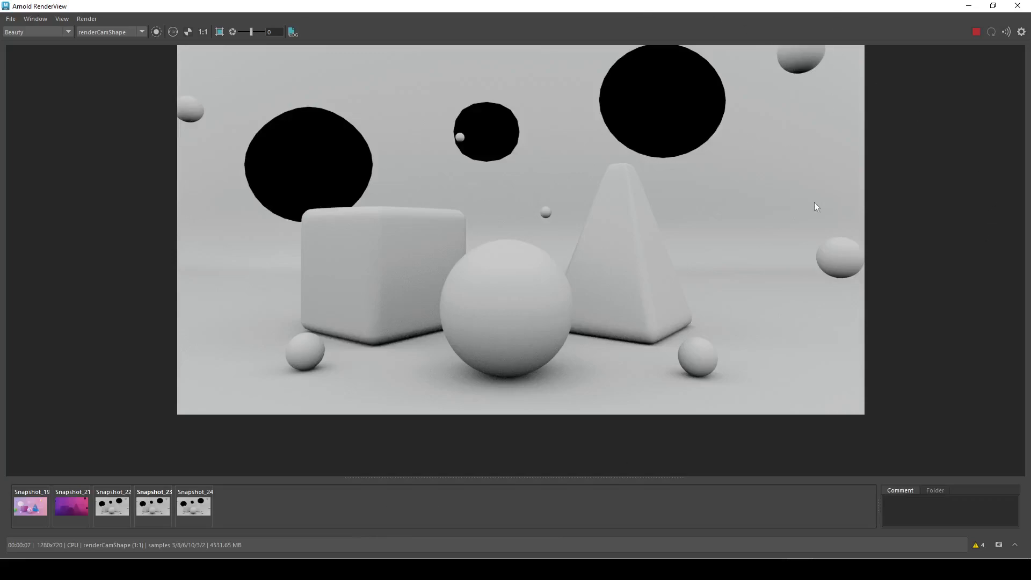
left_click(969, 6)
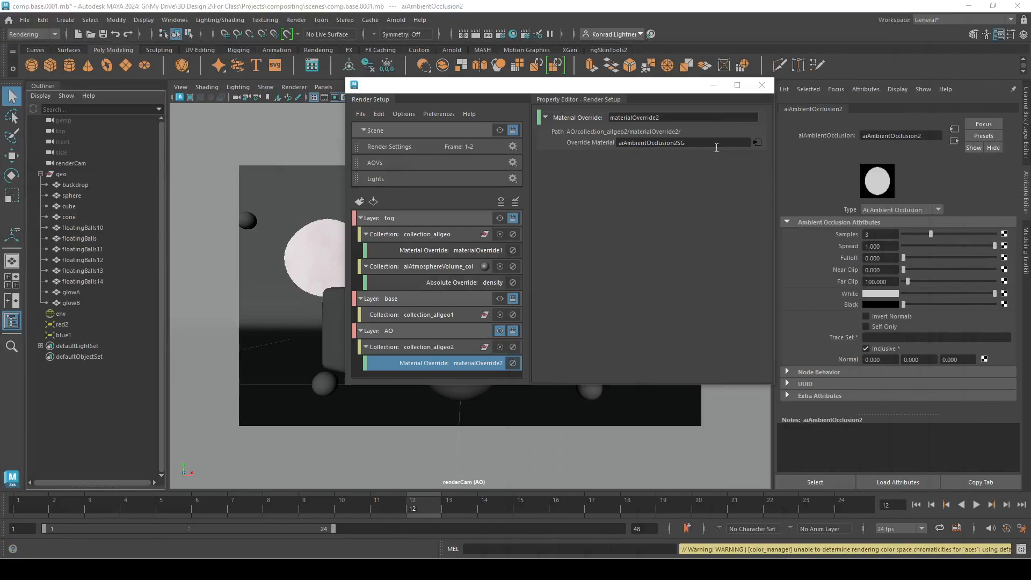
- Set the Samples of the ambient occlusion shader to 6 and inspect the updated render
left_click_drag(633, 86, 546, 109)
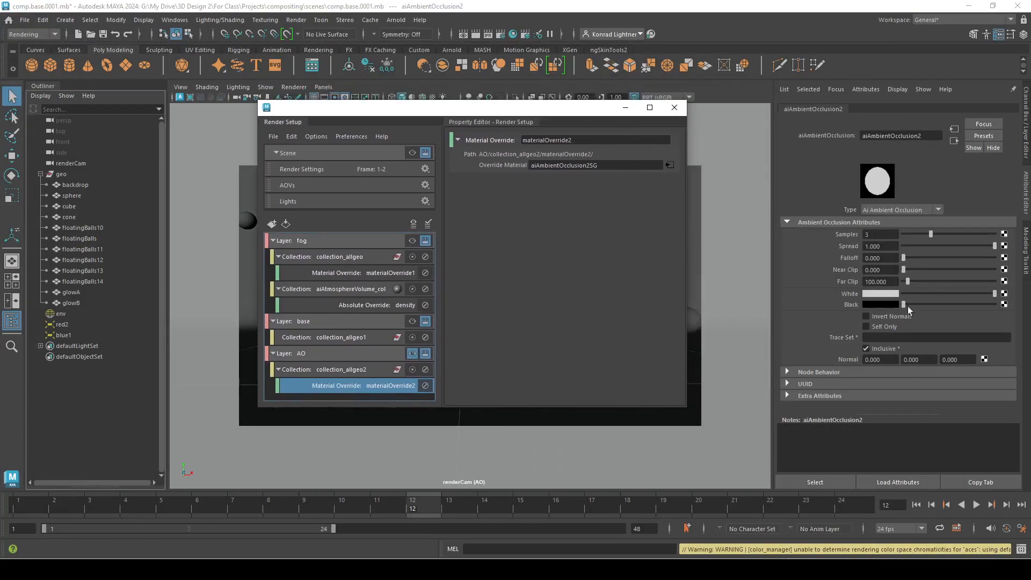
left_click(161, 570)
left_click_drag(863, 133, 796, 91)
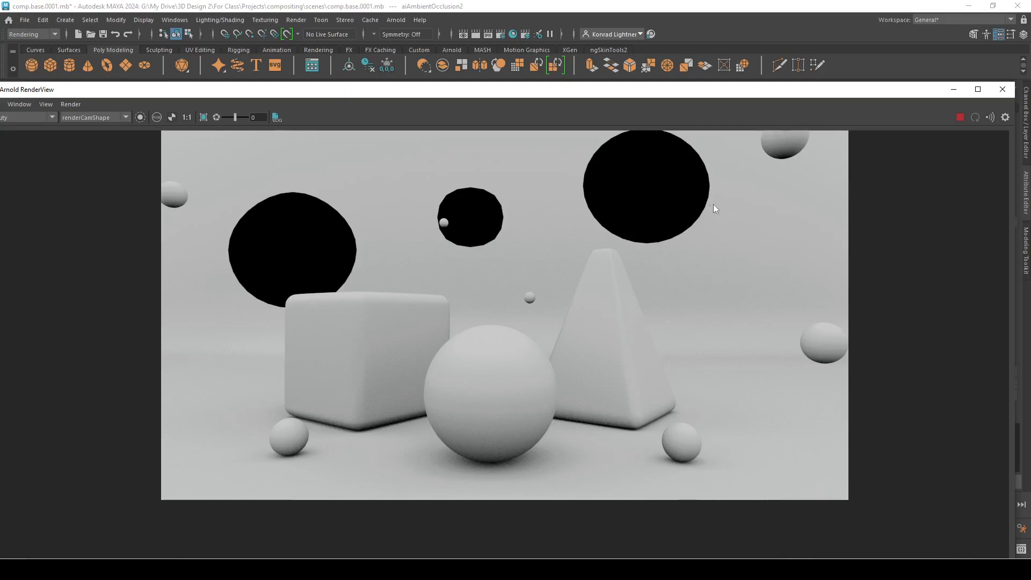
double_click(779, 91)
left_click_drag(81, 277, 7, 24)
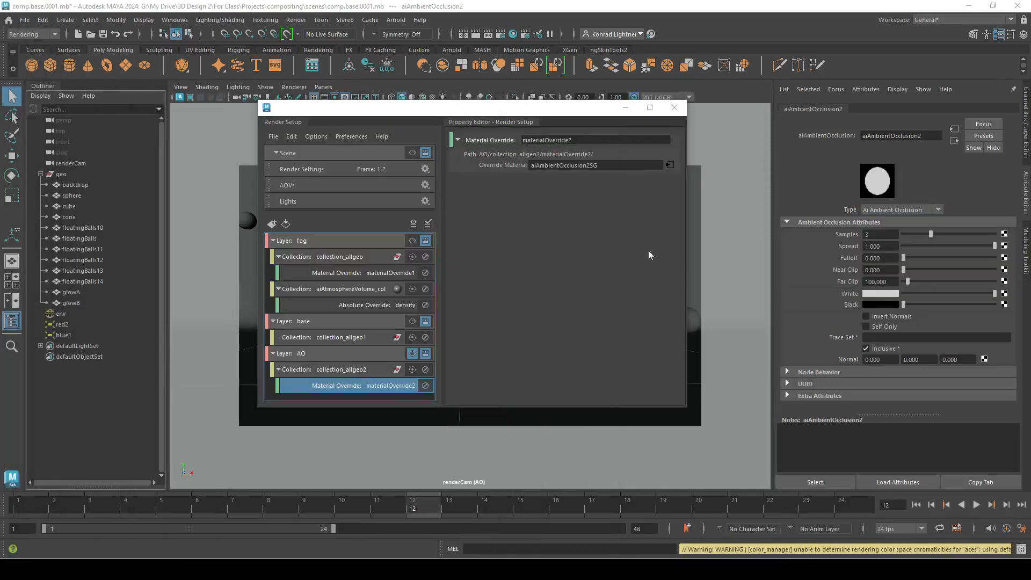
left_click(875, 234)
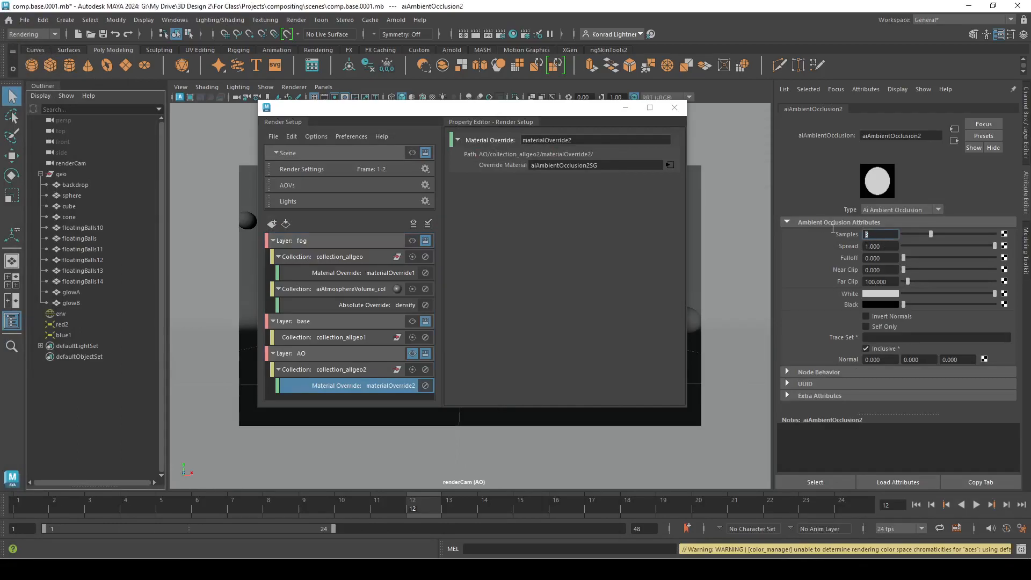
type("6")
key("Return")
left_click_drag(0, 145, 814, 1)
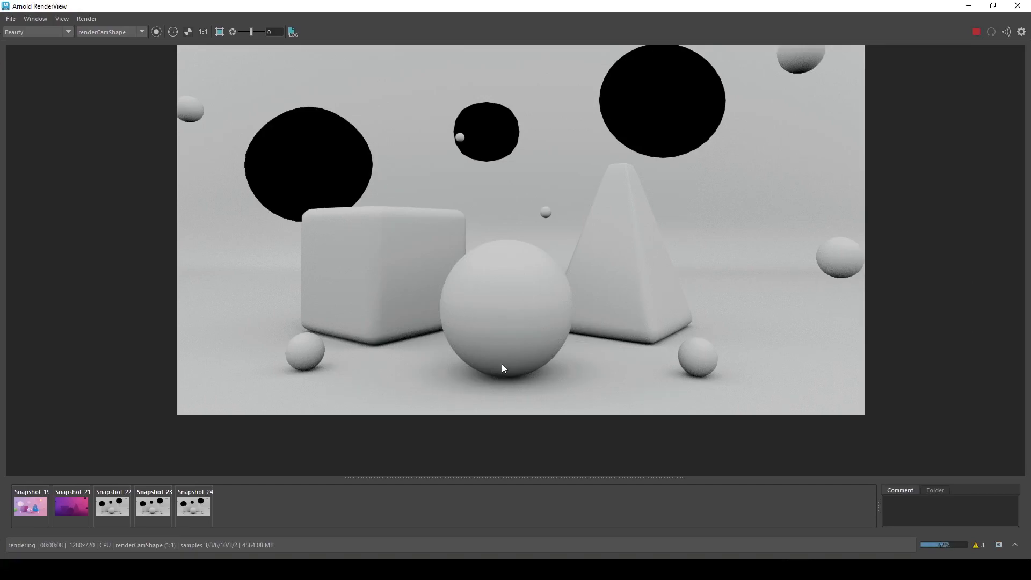
left_click_drag(820, 5, 0, 156)
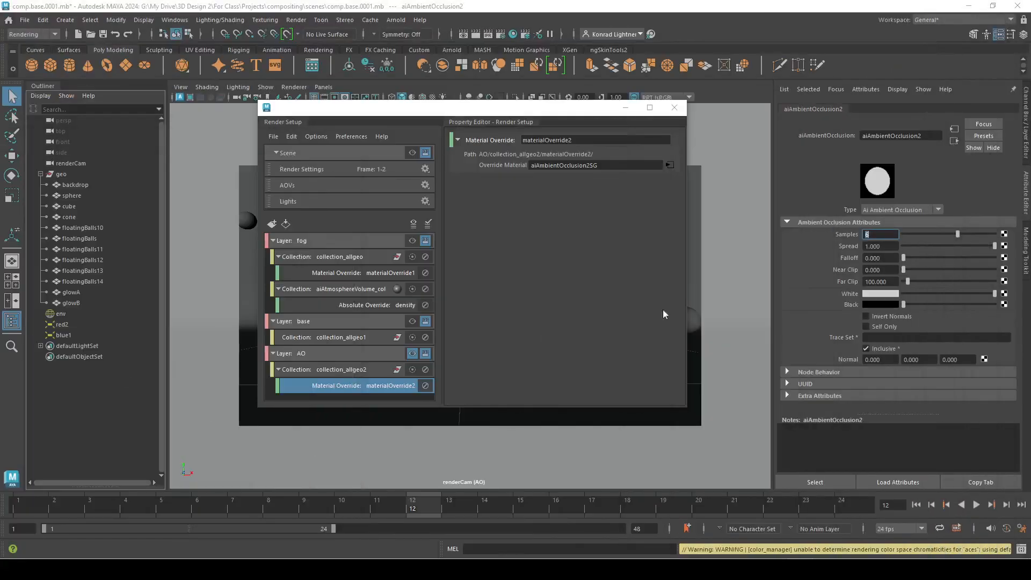
- Try a Falloff of about 1.19 on the ambient occlusion shader and place a smaller Arnold RenderView beside its attributes
left_click_drag(955, 251, 997, 248)
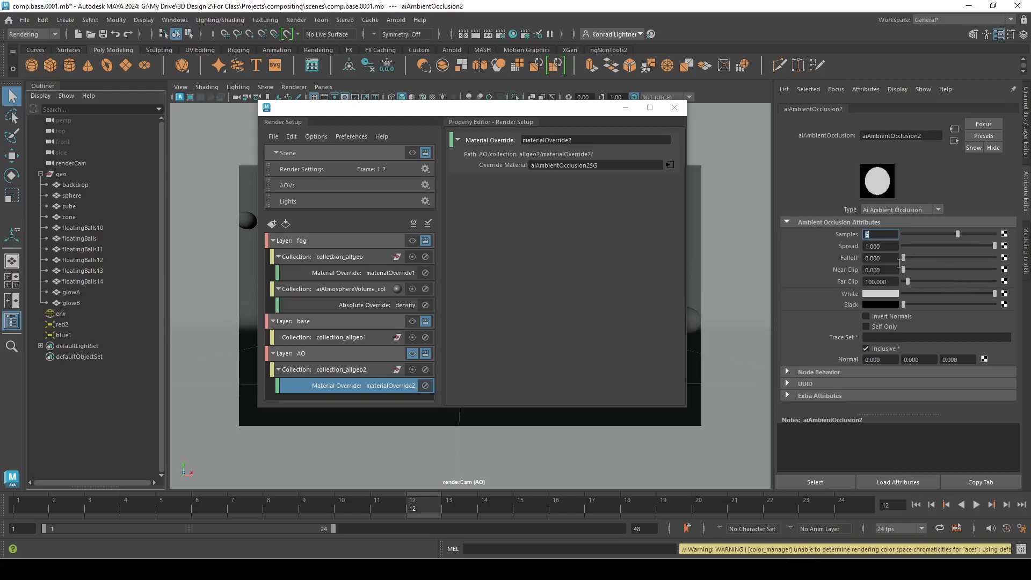
left_click_drag(902, 260, 908, 261)
left_click_drag(907, 261, 905, 260)
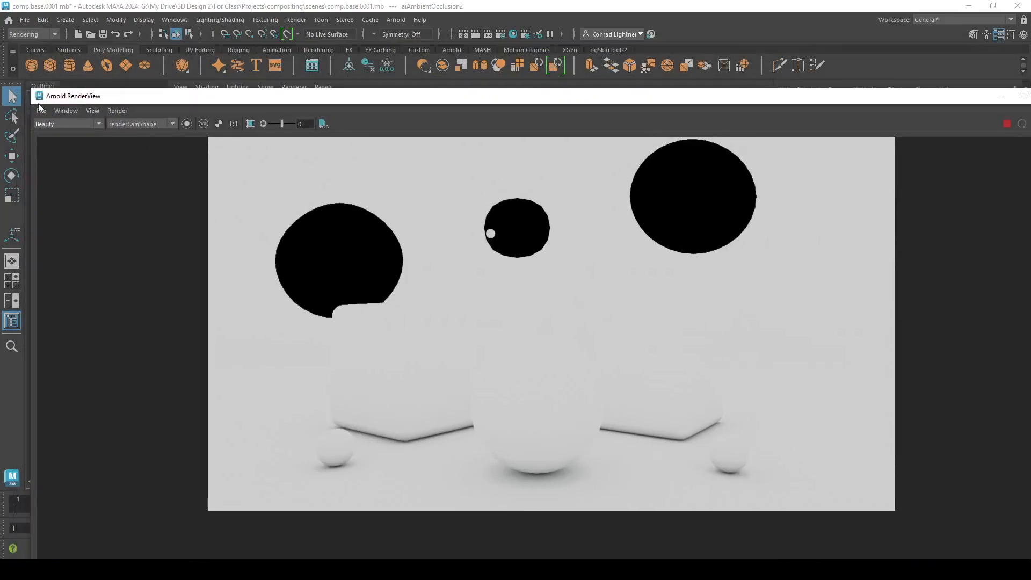
left_click_drag(32, 89, 438, 168)
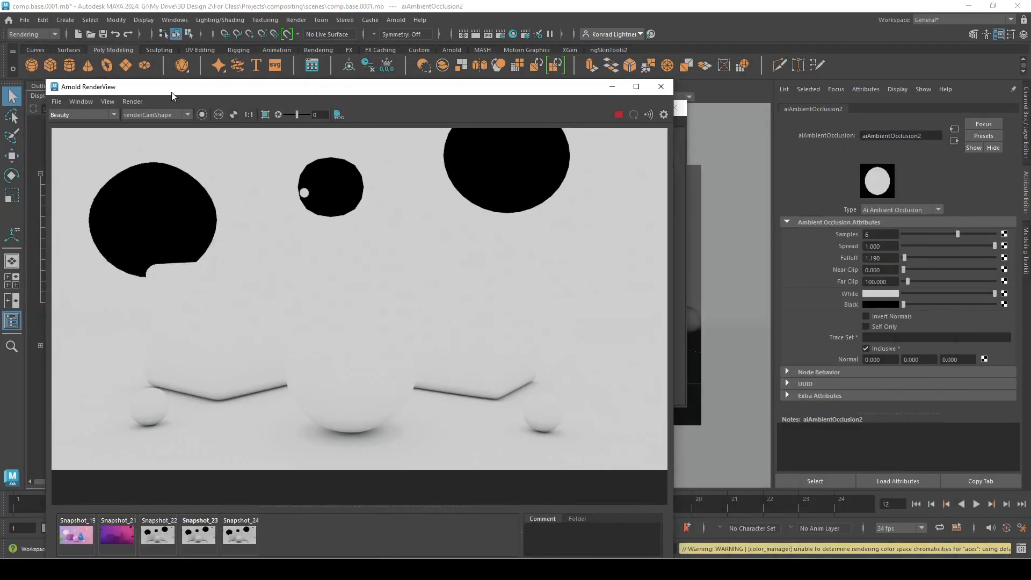
left_click_drag(172, 92, 188, 98)
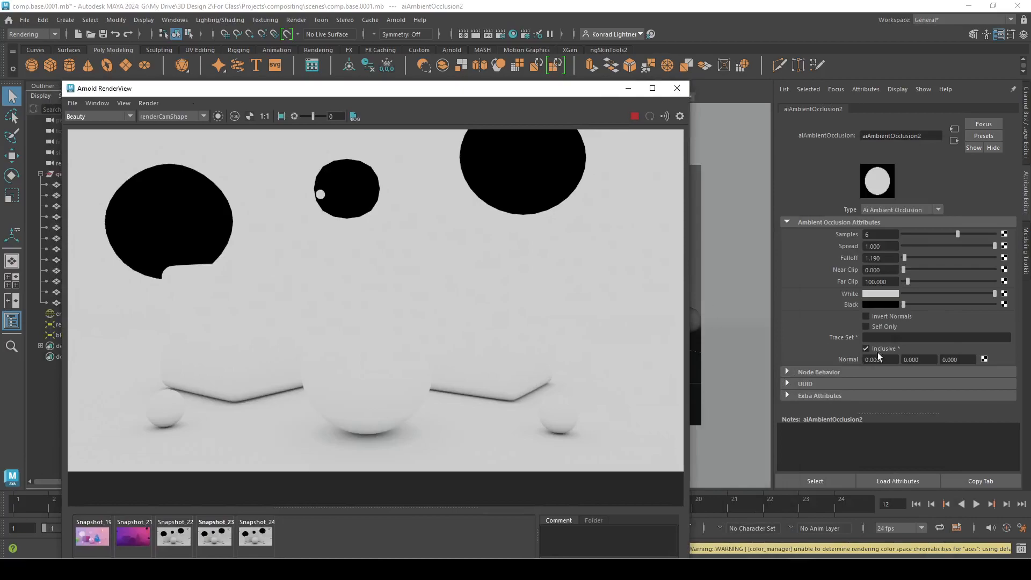
- Test Falloff values of 1, 0.5 and 0.4 against the live render, and set Falloff to 0.3
left_click(893, 256)
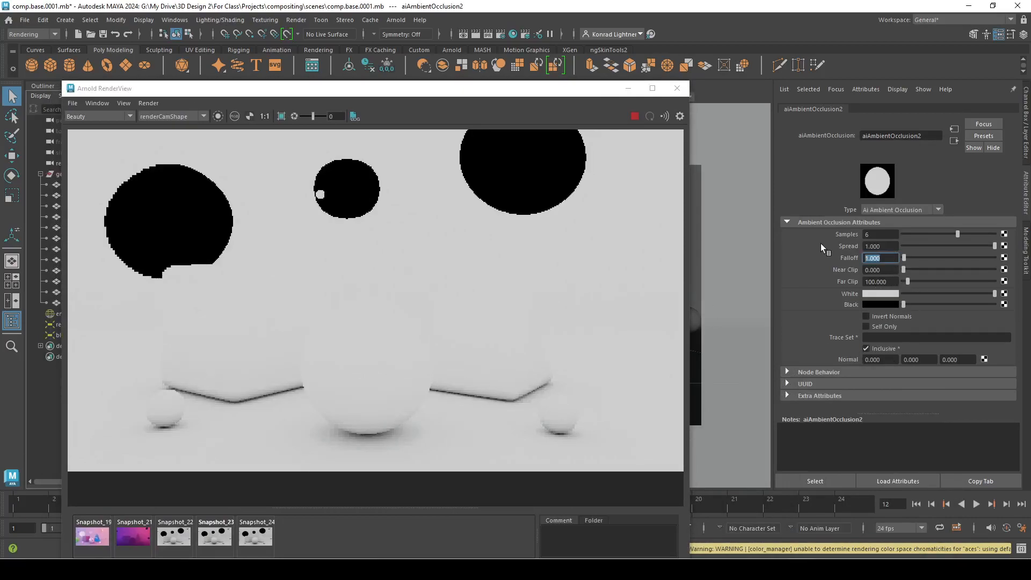
type("0.5")
key("Return")
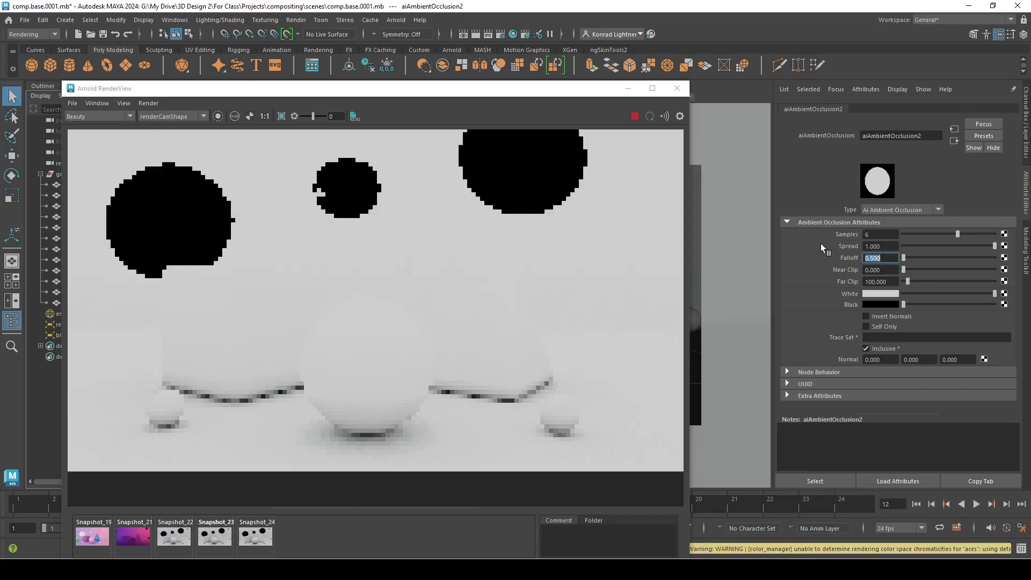
type(".4")
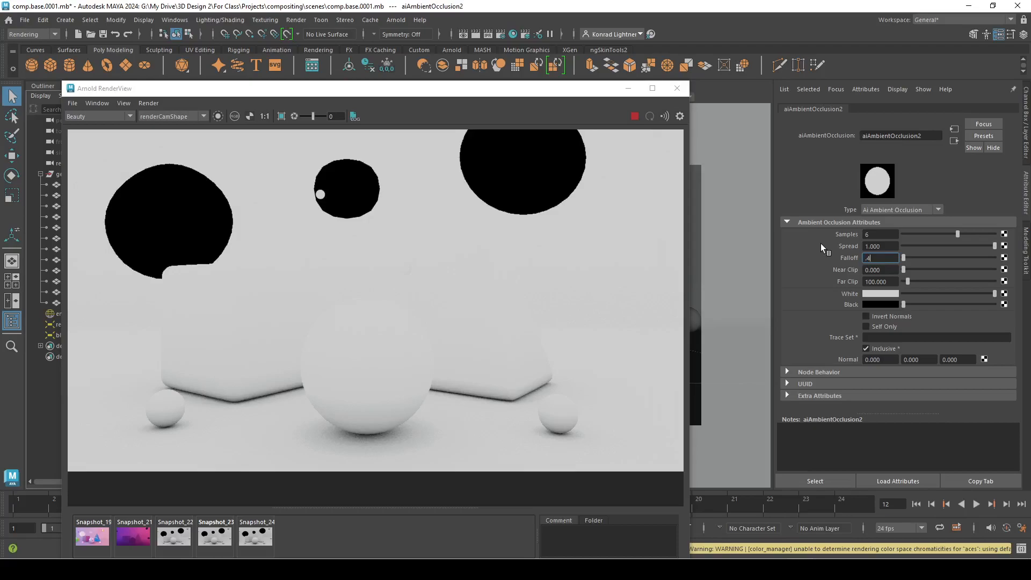
key("Return")
type(".3")
key("Return")
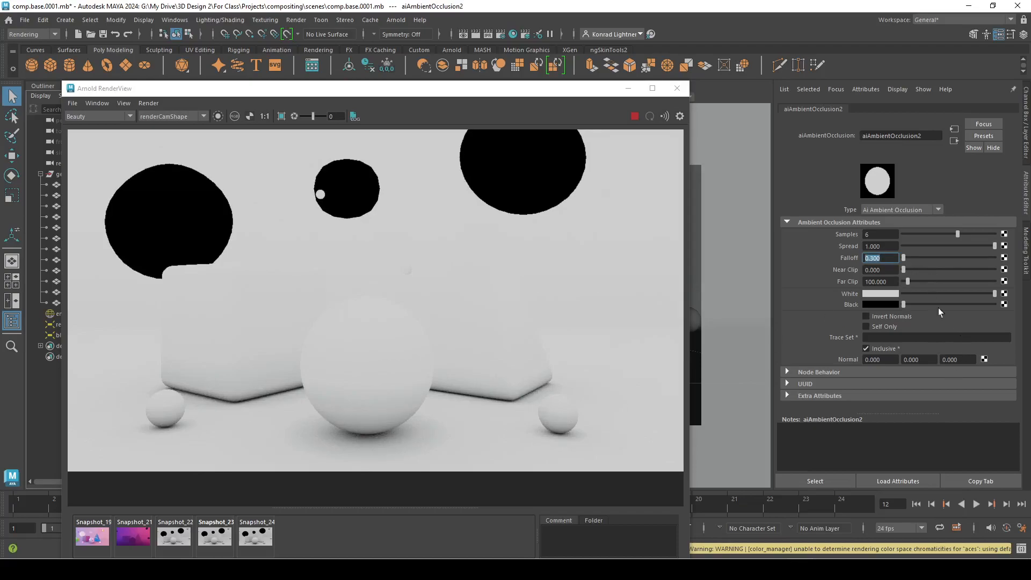
- Test Far Clip values of 200, 20, 1 and 0.1 on the ambient occlusion shader against the live render
left_click(894, 281)
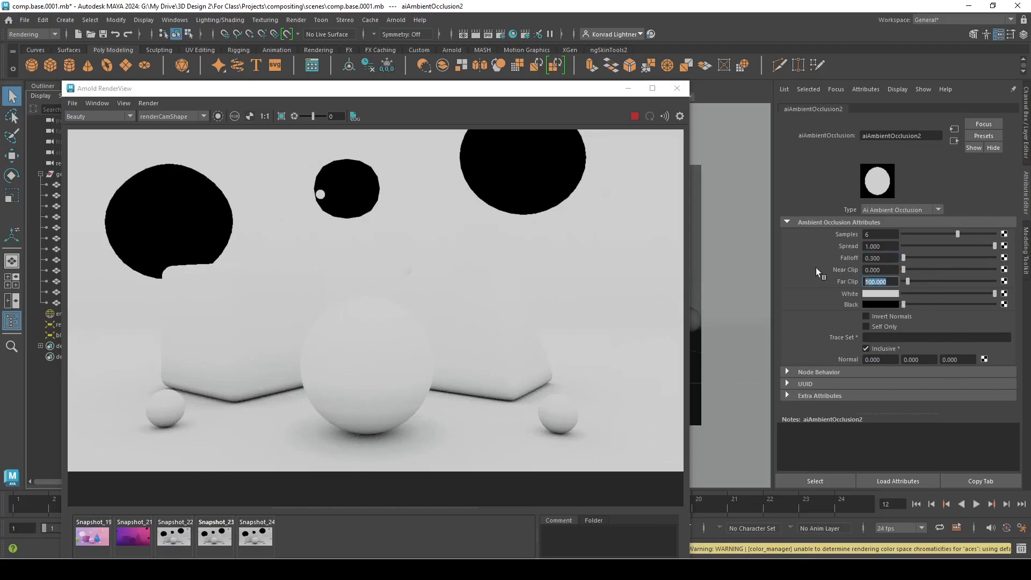
type("200")
key("Return")
type("20")
key("Return")
type("1")
key("Return")
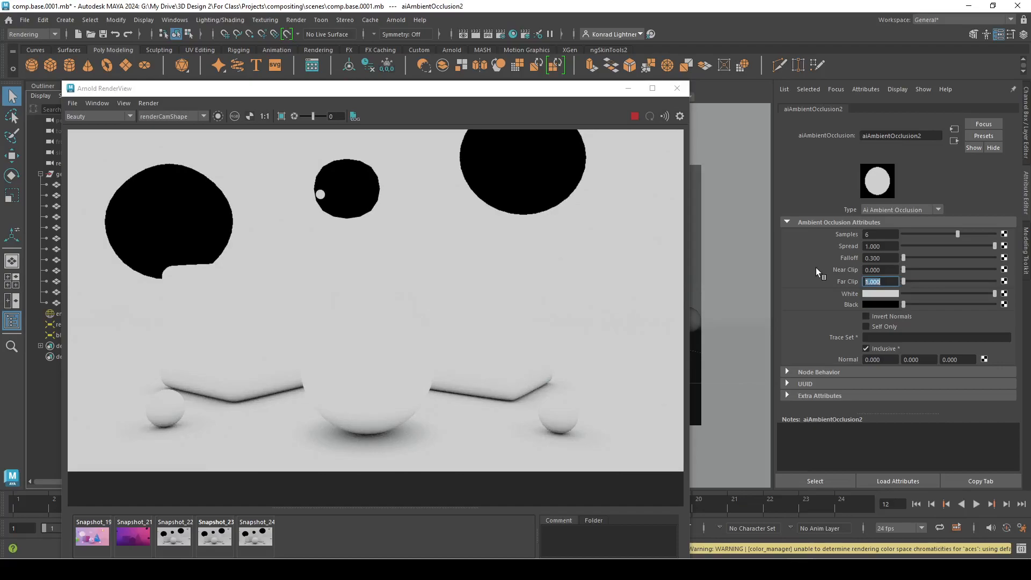
type(".1")
key("Return")
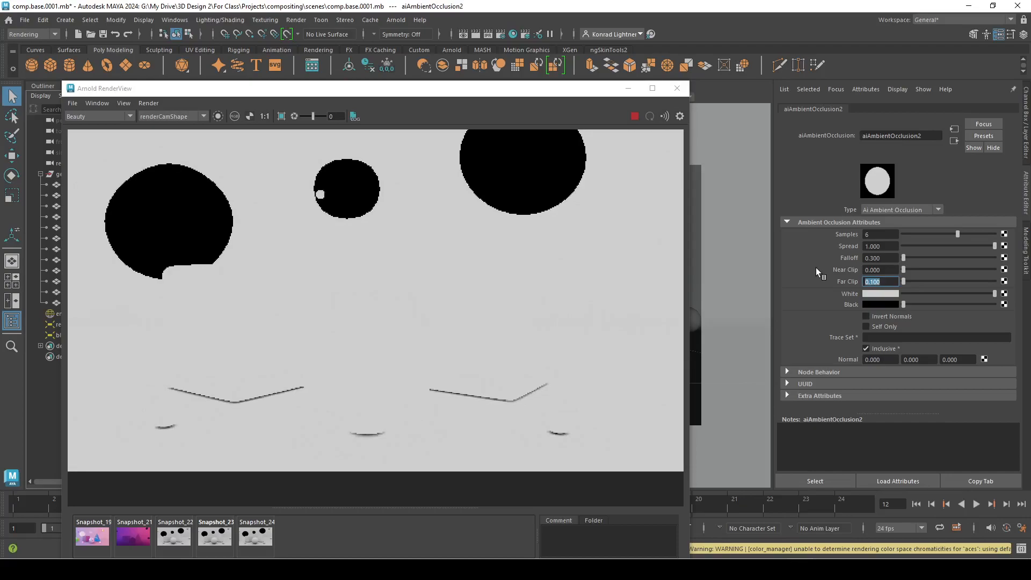
- Try Near Clip values of 1 and 2 with a Far Clip of 5, and return Near Clip to 0
double_click(889, 269)
type("1")
key("Return")
type("2")
key("Return")
type("1")
key("Return")
key("Tab")
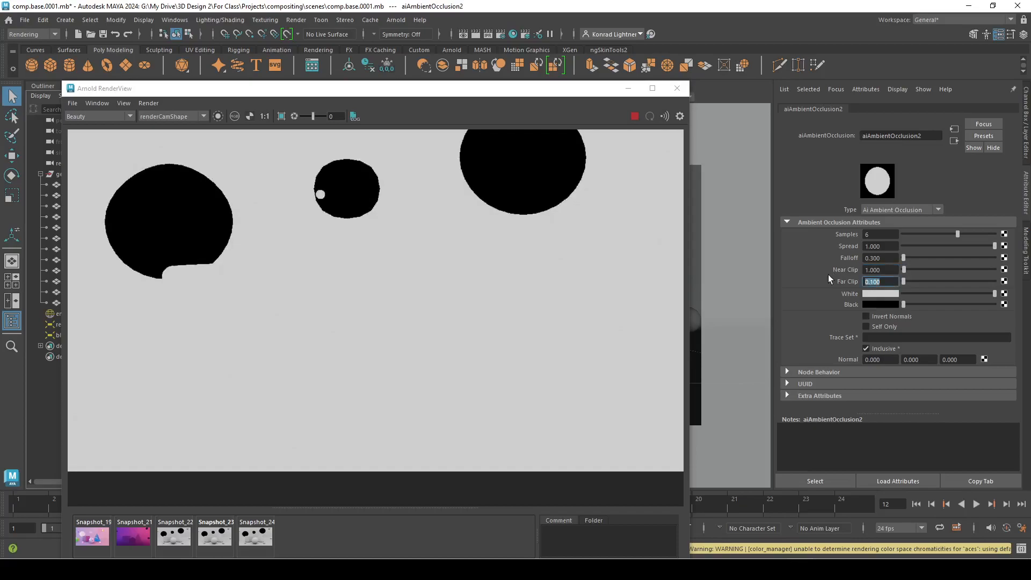
type("5")
key("Return")
mouse_move(918, 272)
left_mouse_down()
mouse_move(955, 271)
mouse_move(772, 277)
left_mouse_up()
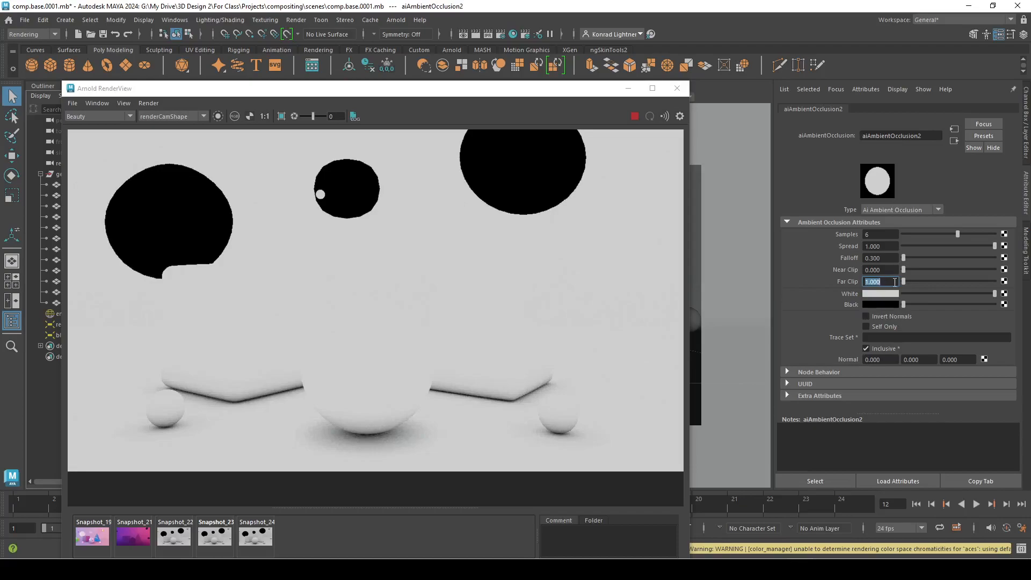
- Test a Far Clip of 0.9, set it to 0.8, and maximise the Arnold RenderView to inspect the result
type("0.9")
key("Return")
type("0.8")
key("Return")
left_click(652, 88)
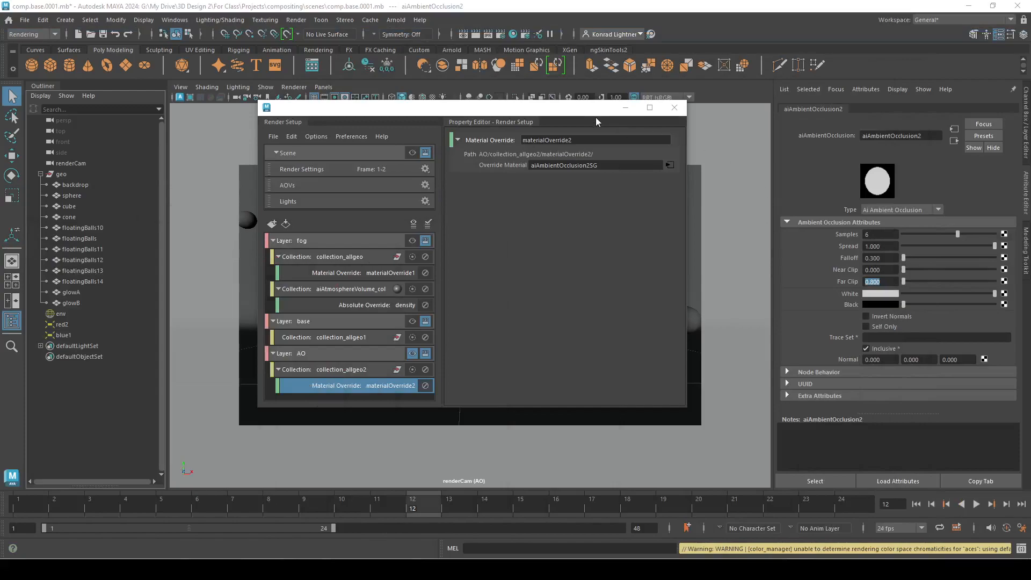
- Minimise the Render Setup window, create a polygon plane, and switch the viewport to the perspective camera
left_click(625, 108)
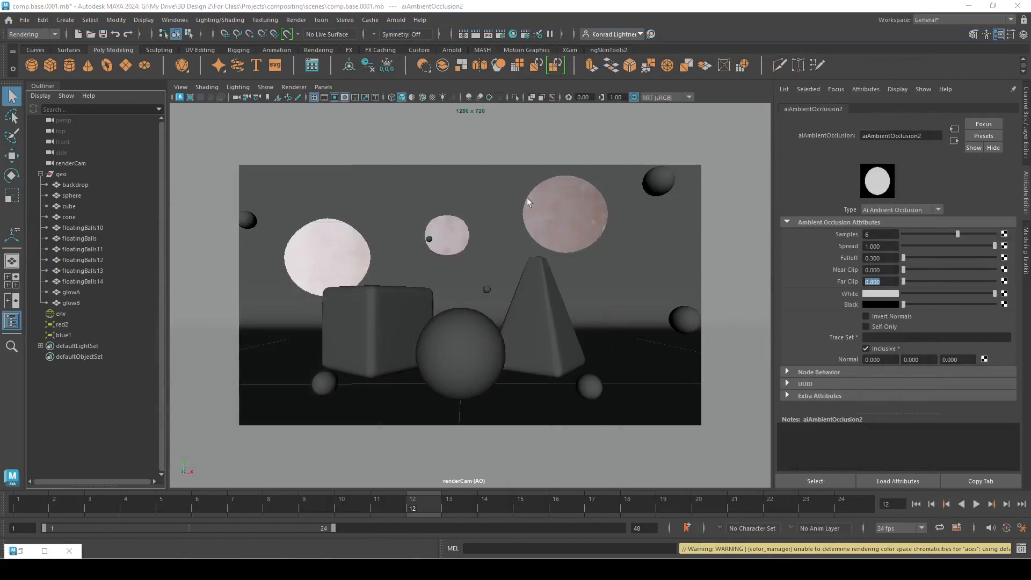
left_click(67, 22)
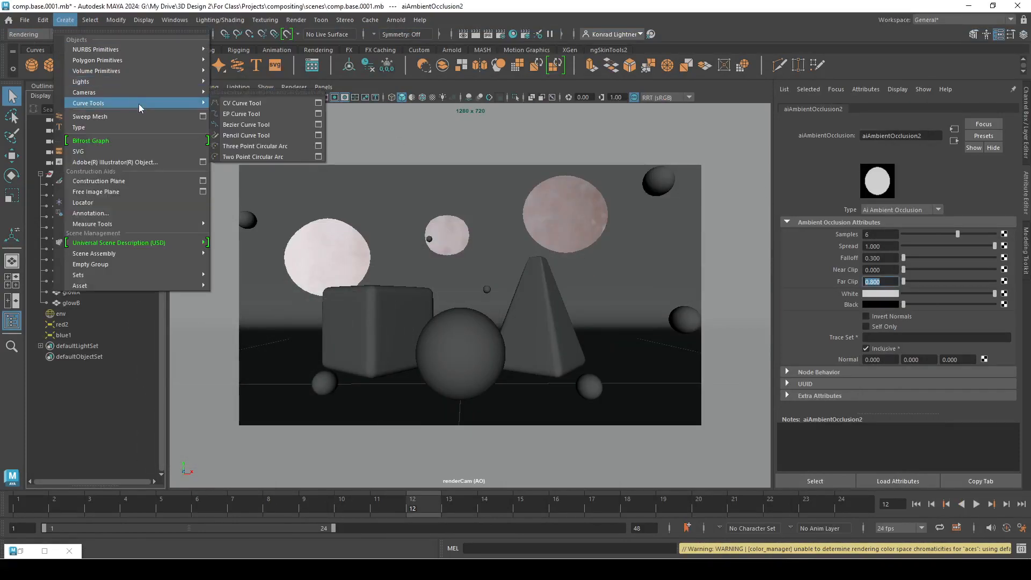
mouse_move(143, 62)
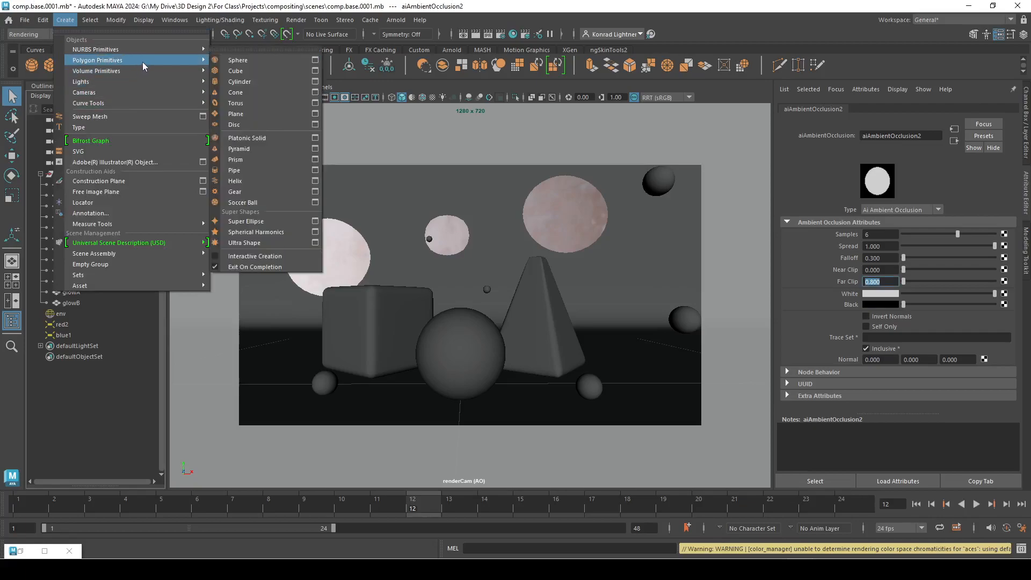
left_click(263, 110)
left_click(324, 87)
mouse_move(368, 98)
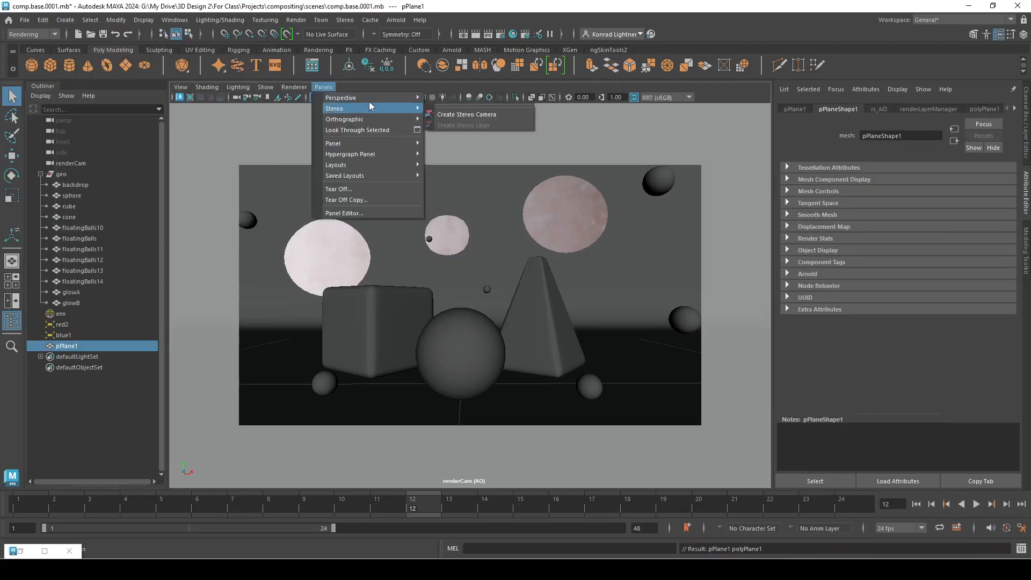
left_click(453, 111)
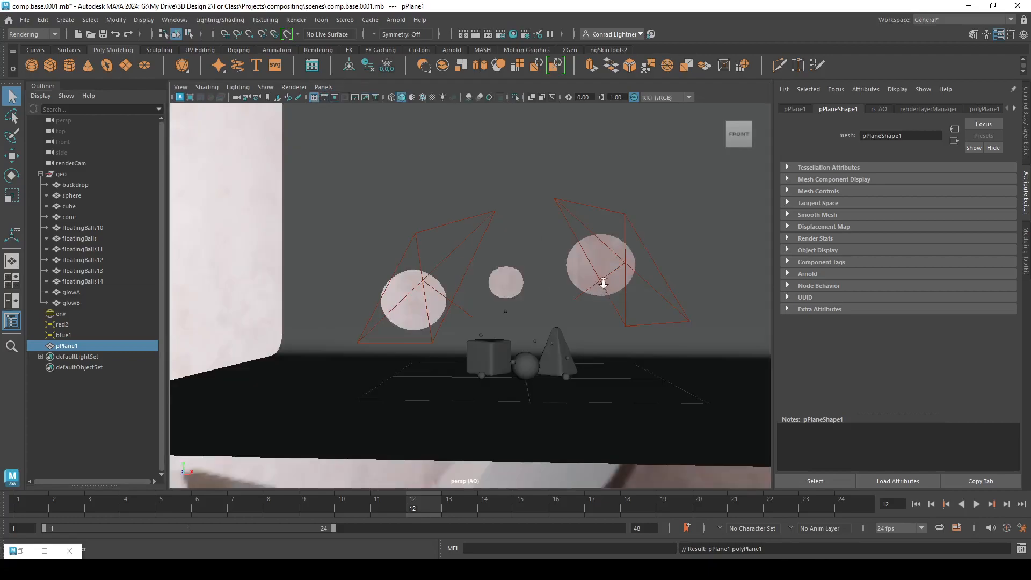
- Scale the new plane uniformly to about 48 so it spreads out around the objects on the backdrop floor
right_click_drag(603, 282, 267, 285, "alt")
left_click_drag(267, 285, 399, 302, "alt")
right_click_drag(400, 302, 597, 394, "alt")
key("r")
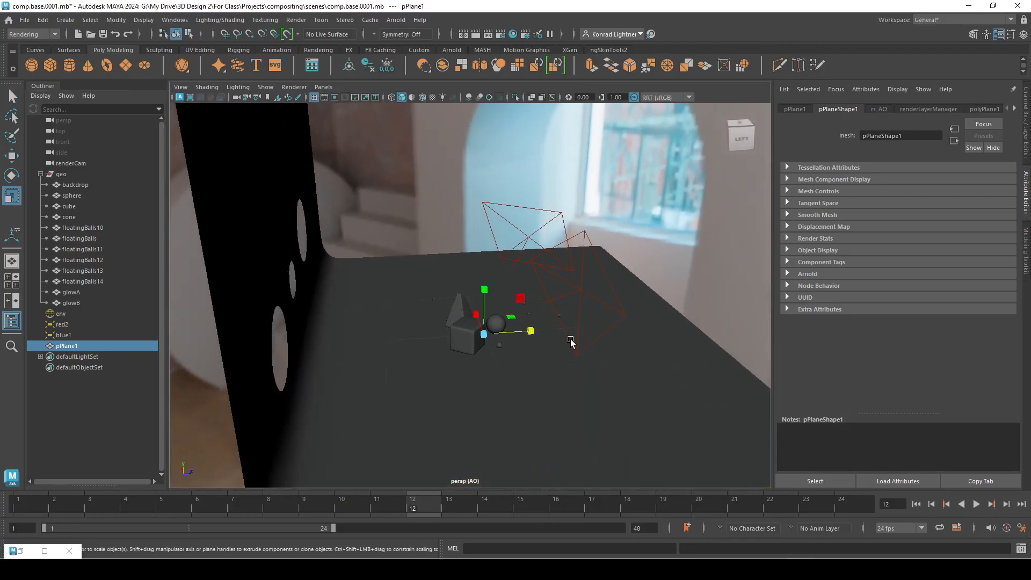
left_click_drag(483, 334, 647, 376)
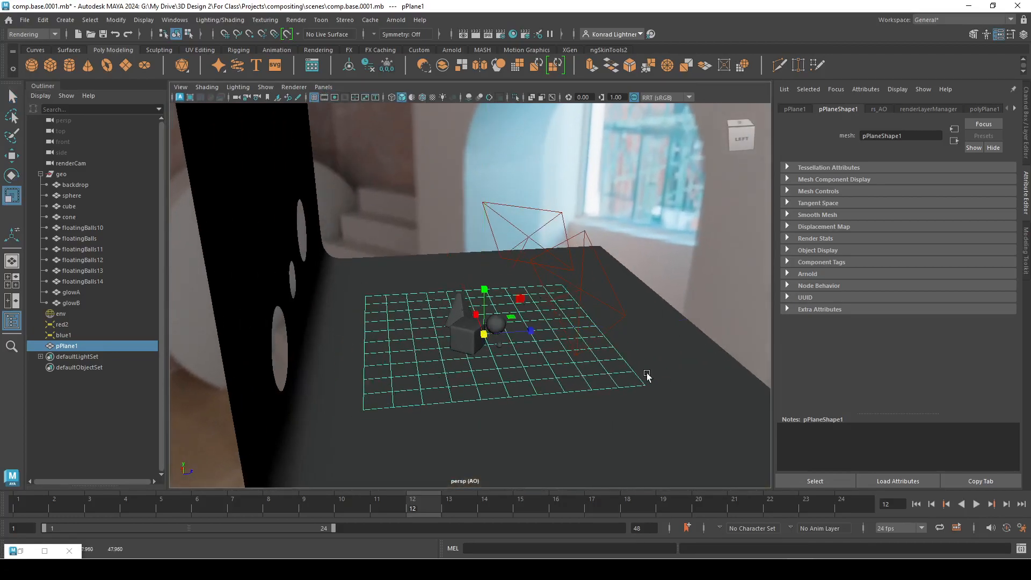
- Stand the plane upright by setting its Rotate X to 90
key("e")
left_click_drag(449, 305, 524, 305)
key("ctrl+a")
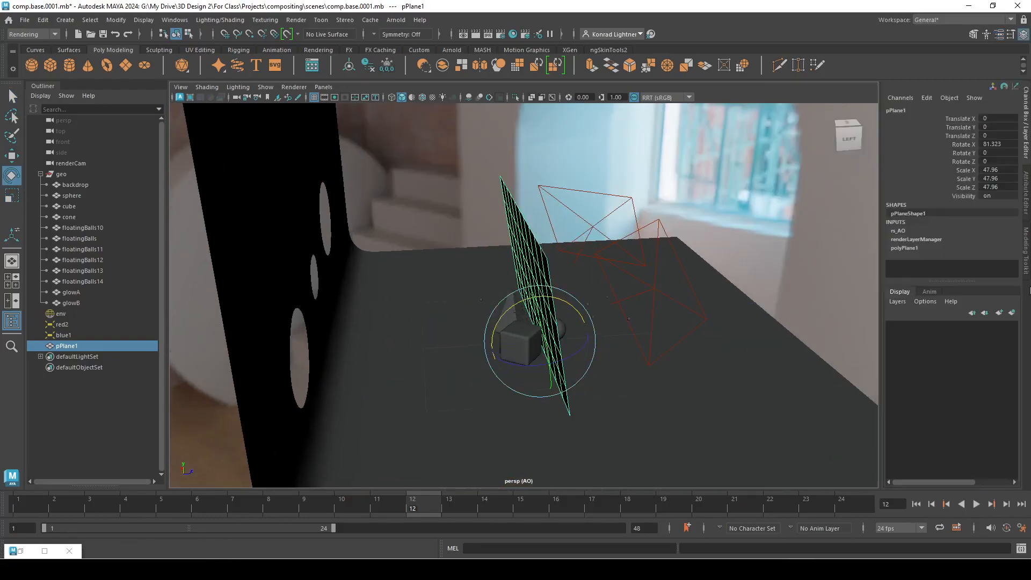
double_click(983, 144)
type("00")
key("Return")
- Enlarge the upright plane uniformly to about 88.3 and move it behind the backdrop to a Translate Z of about -60.9
left_click_drag(585, 317, 501, 305, "alt")
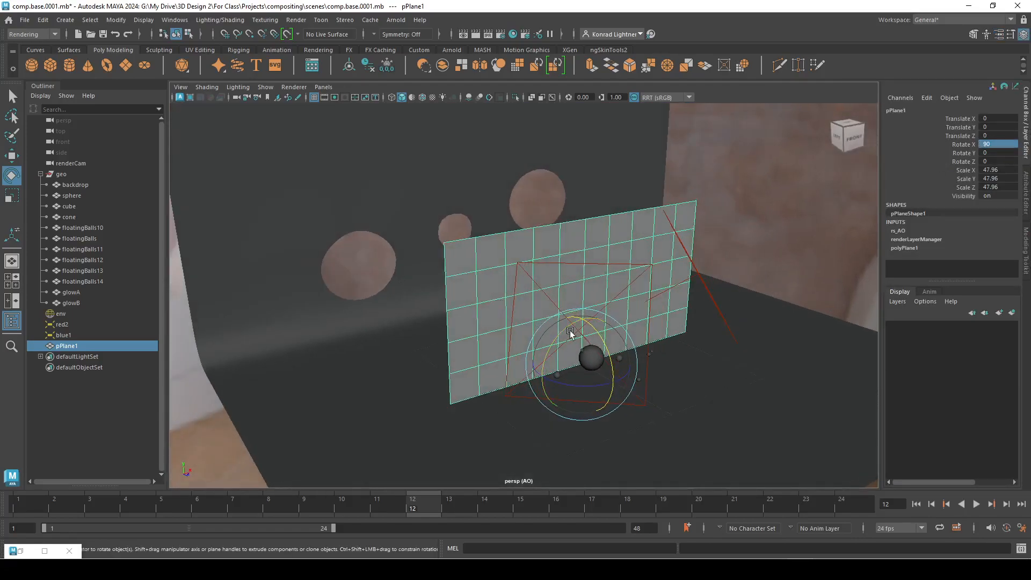
key("r")
left_click_drag(583, 364, 760, 361)
key("w")
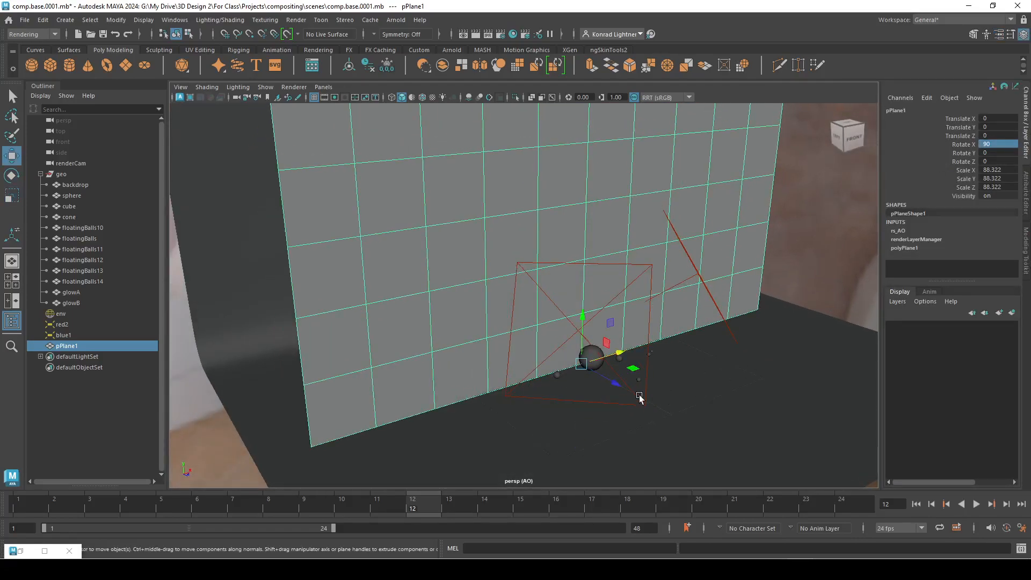
left_click_drag(613, 383, 461, 311)
- Assign a new Surface Shader to the plane and set its Out Color to white
right_click_drag(266, 166, 378, 527)
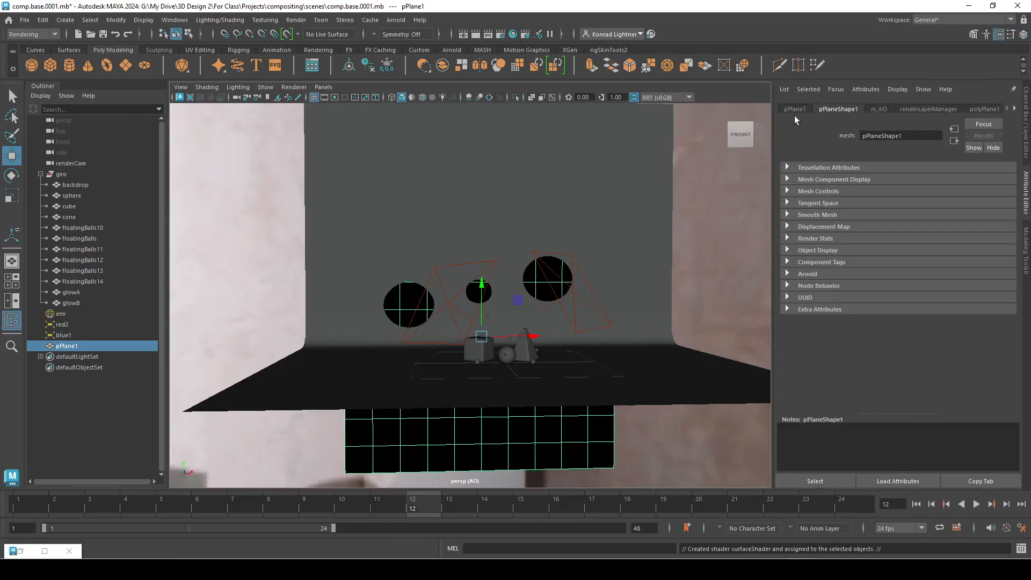
left_click(1015, 109)
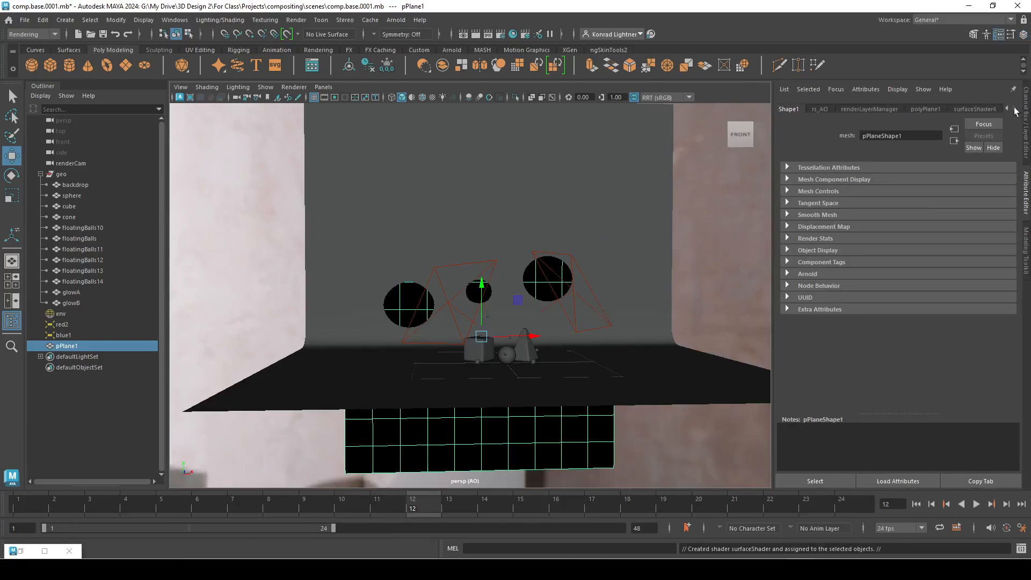
left_click(988, 109)
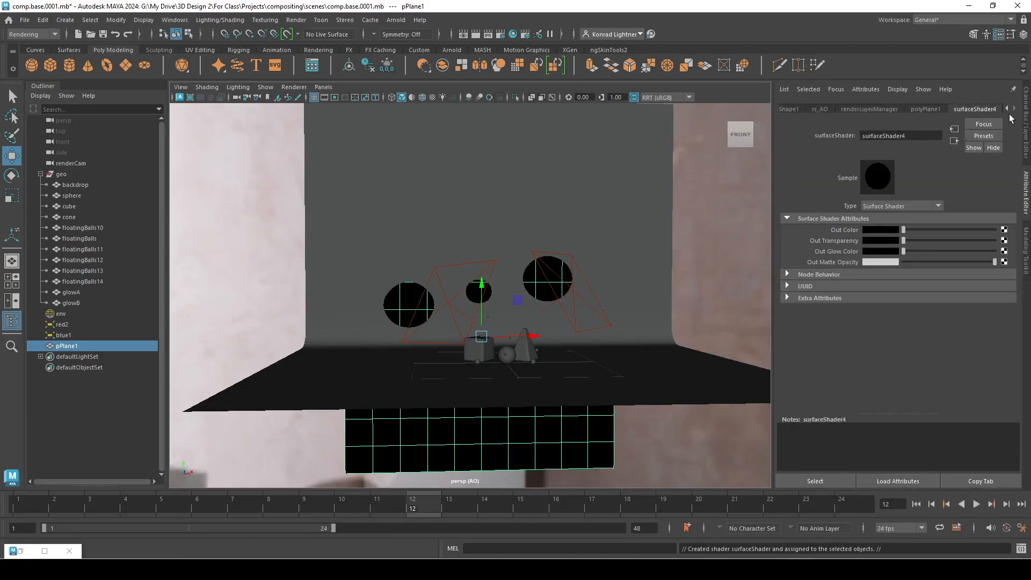
left_click(890, 228)
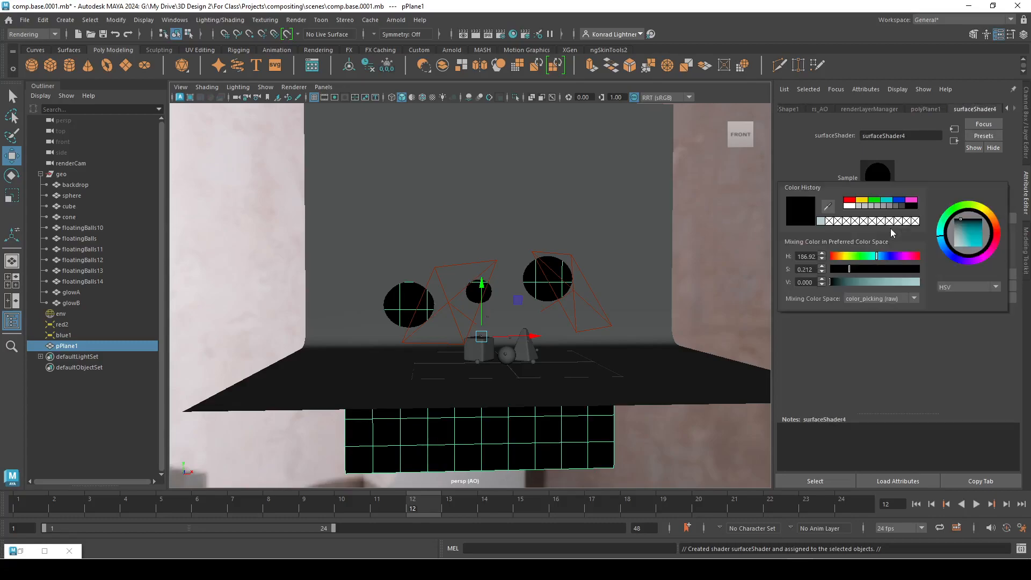
left_click(850, 207)
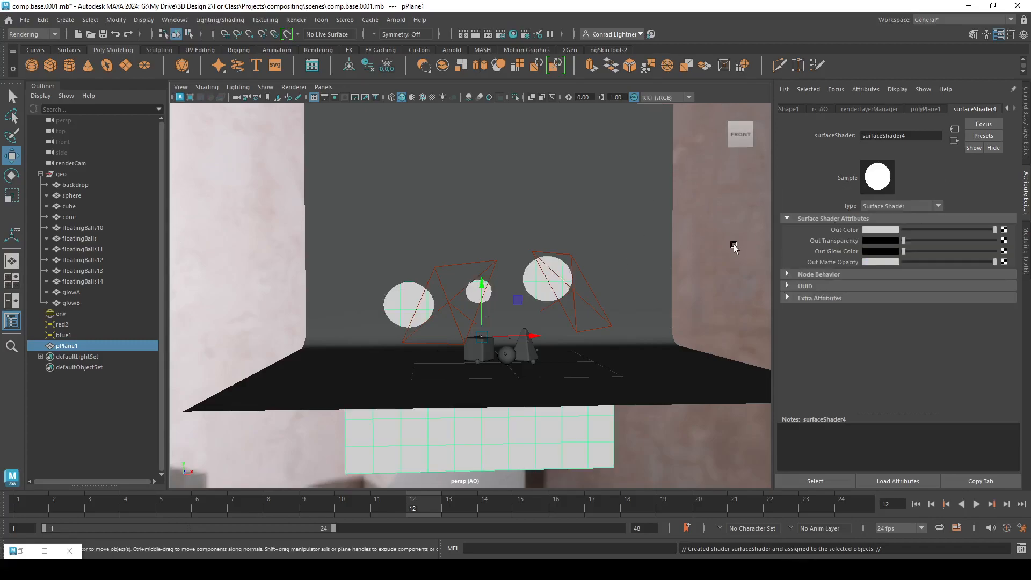
- Rename the plane to aoplane
double_click(62, 346)
type("ao")
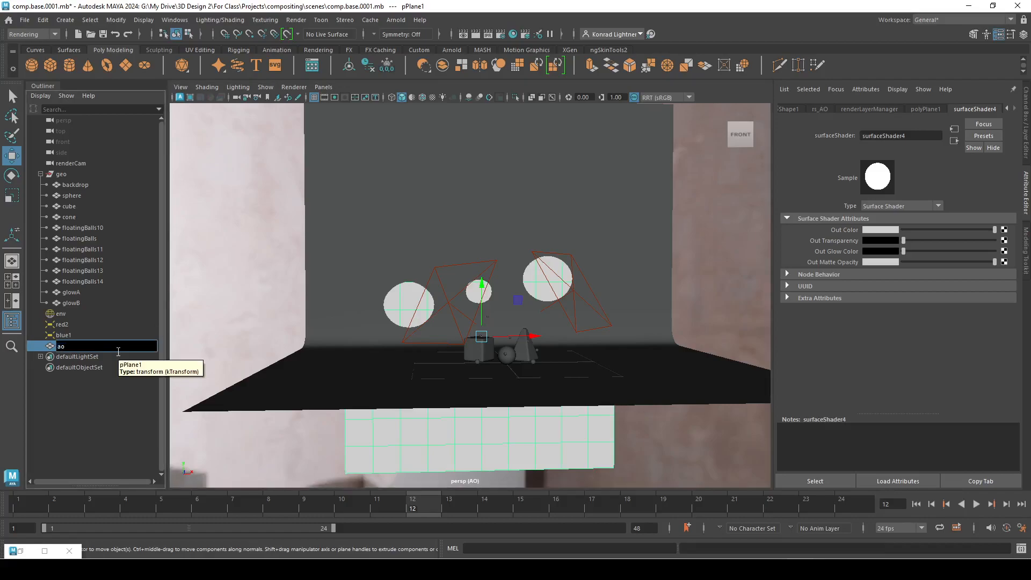
type("PLan")
key("BackSpace")
key("BackSpace")
key("BackSpace")
key("BackSpace")
type("lane")
key("Return")
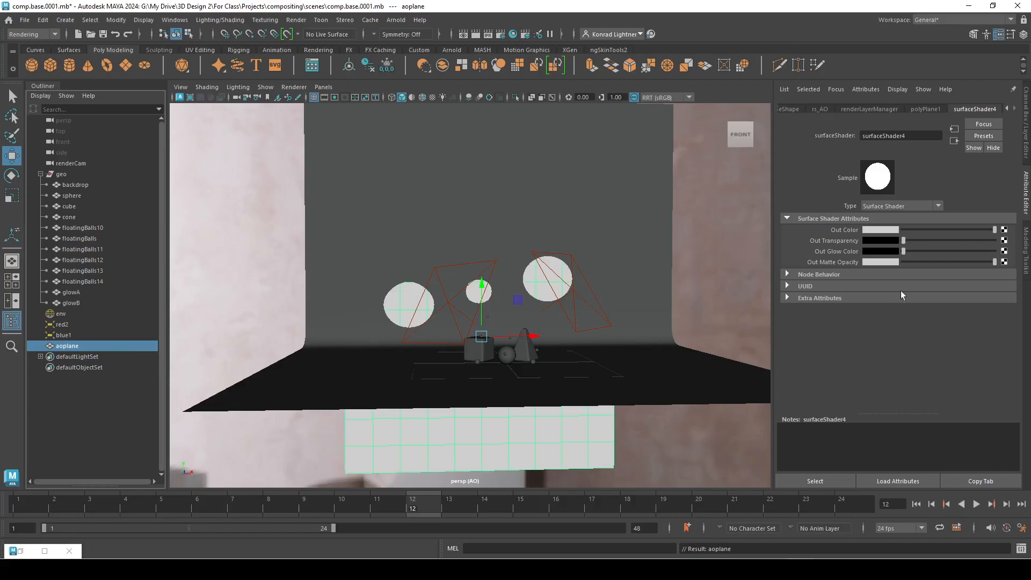
- Hide the aoplane object in the scene and keep it selected in the Outliner
key("ctrl+a")
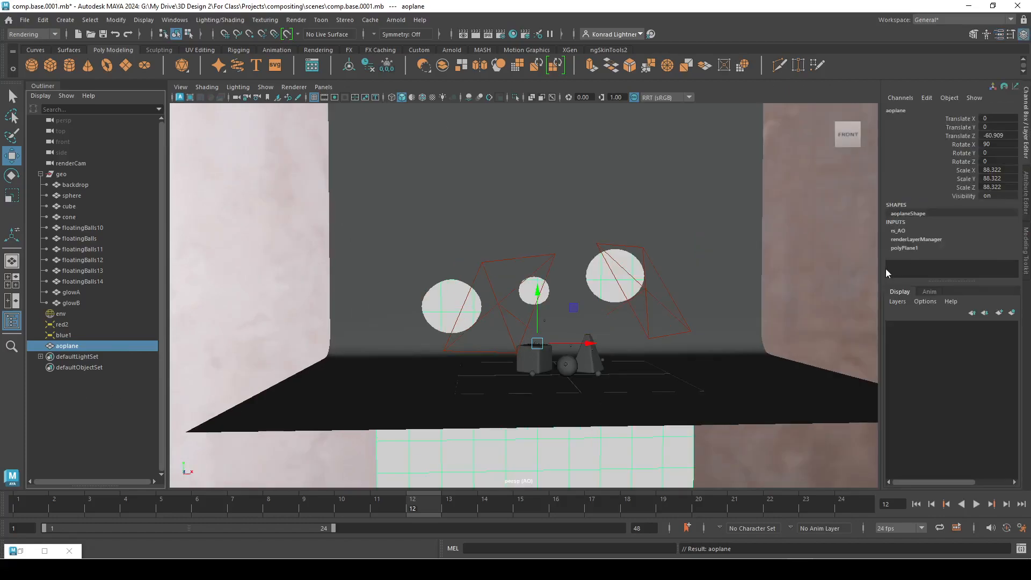
key("ctrl+h")
left_click(78, 347)
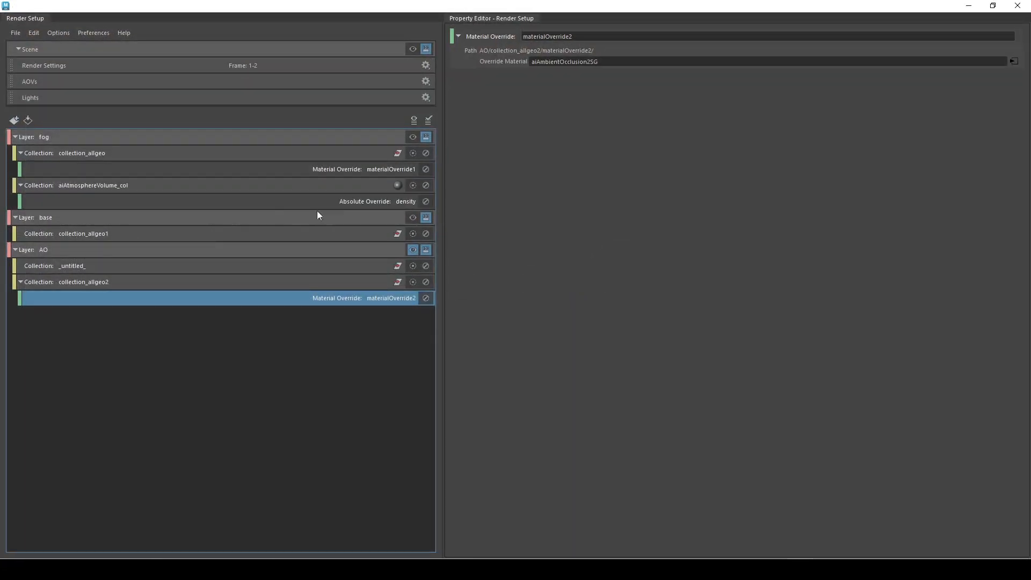
- Make the master Scene the visible render setup layer to check it, and switch visibility back to the AO layer
left_click(413, 49)
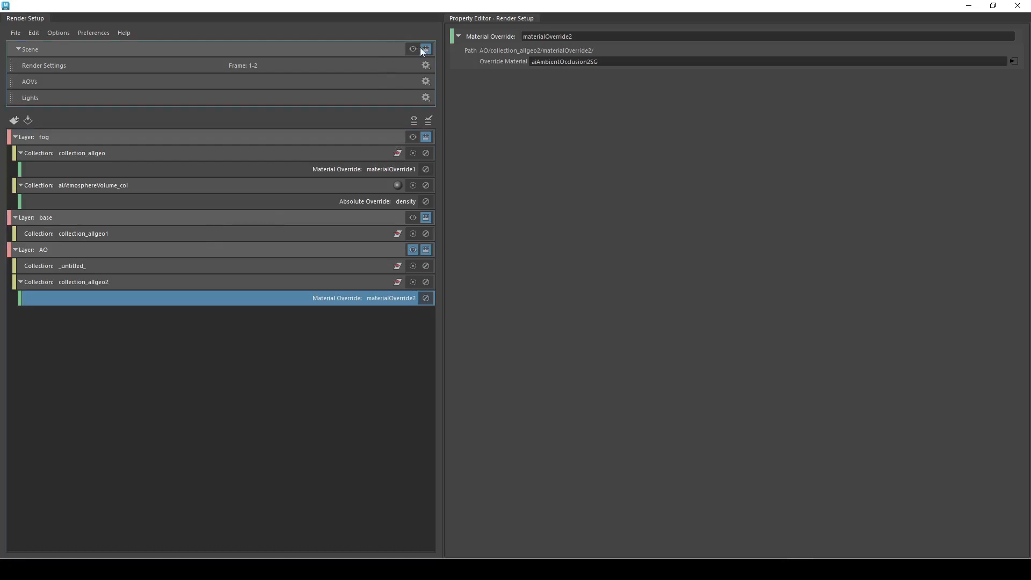
left_click_drag(491, 4, 0, 263)
left_click_drag(0, 333, 497, 0)
left_click(101, 251)
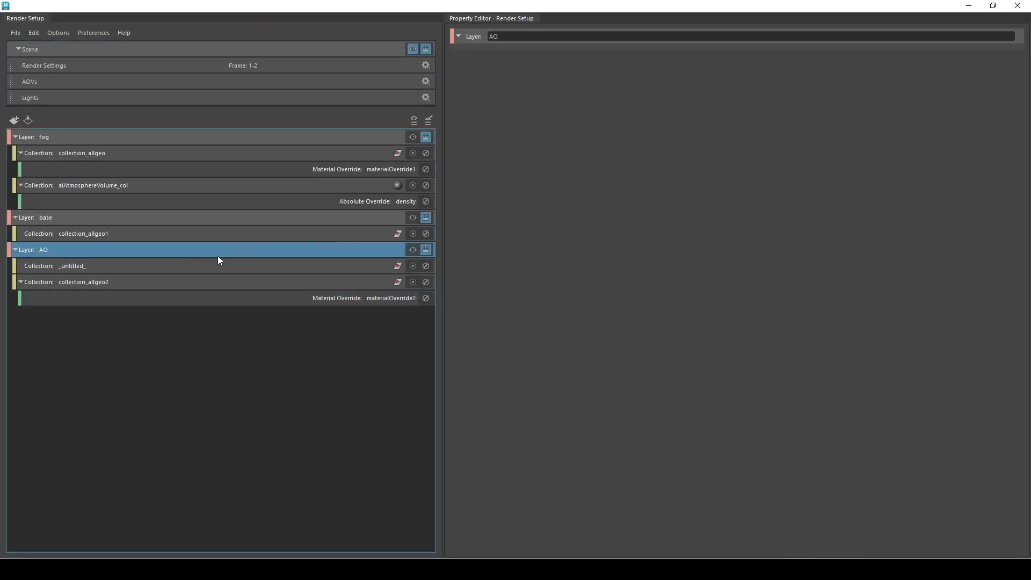
left_click(413, 250)
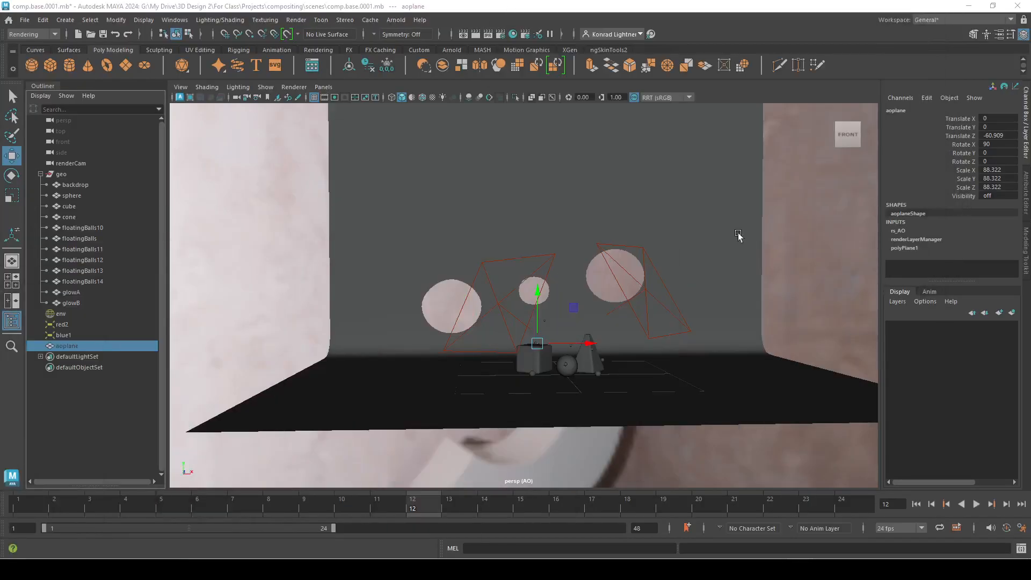
- Create an absolute override for aoplane's Visibility on the visible AO layer and turn Visibility on
right_click(975, 197)
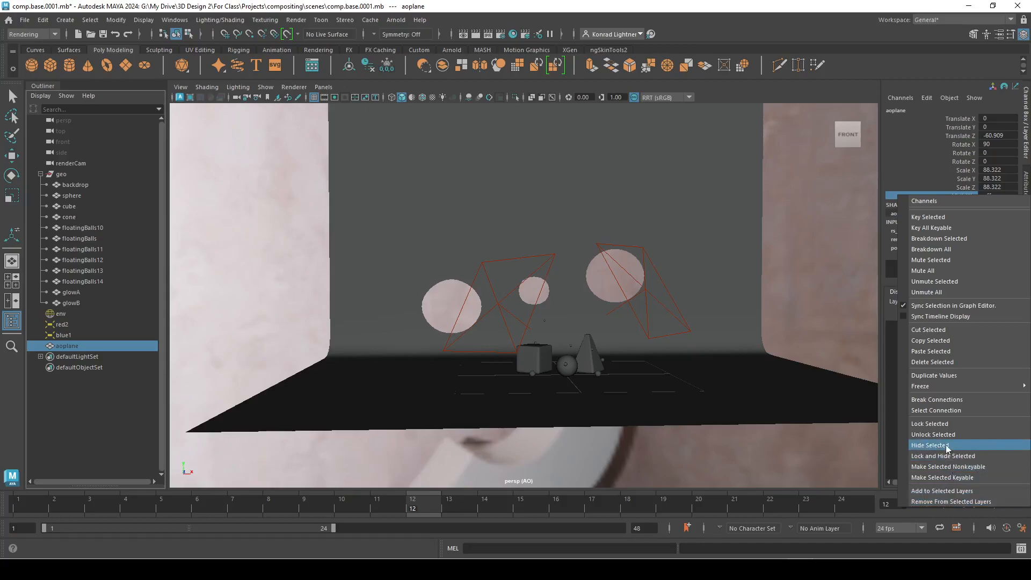
left_click(924, 3)
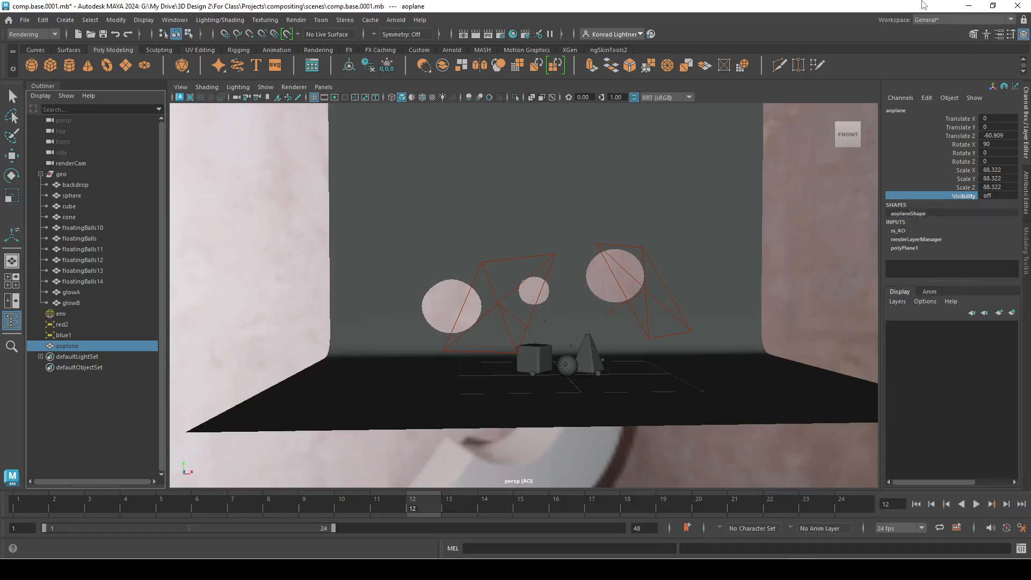
key("ctrl+a")
key("w")
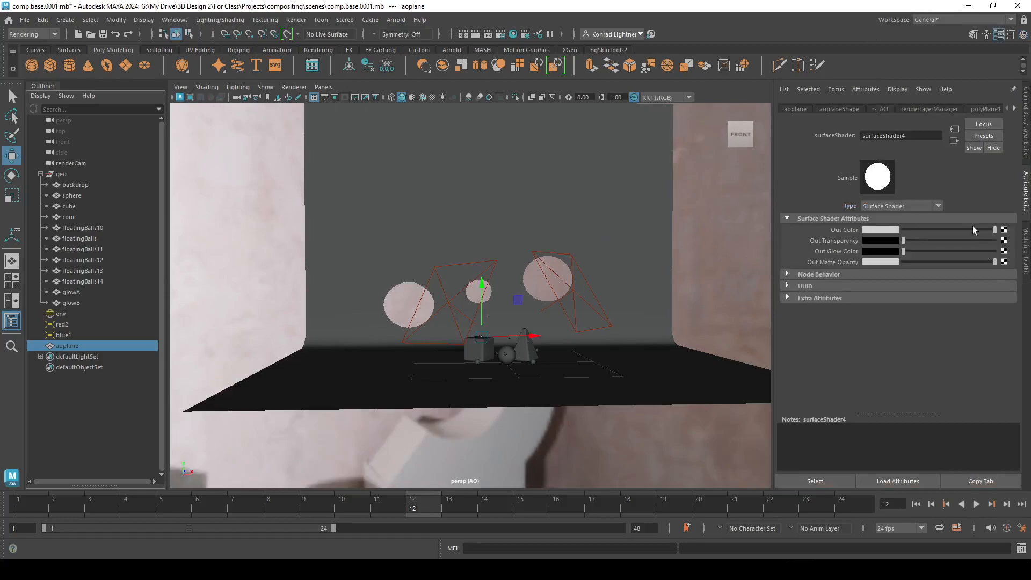
left_click(796, 110)
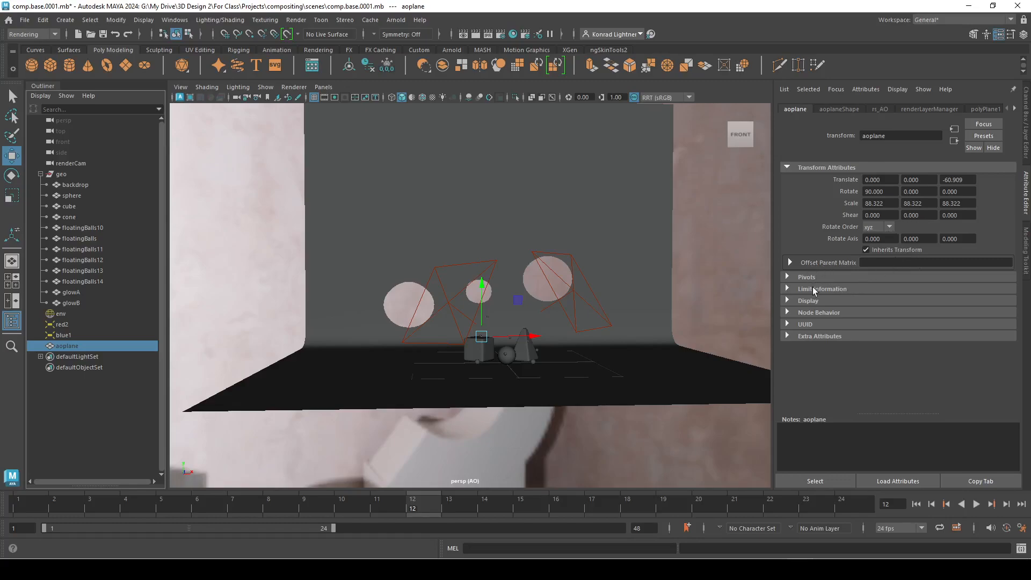
left_click(788, 301)
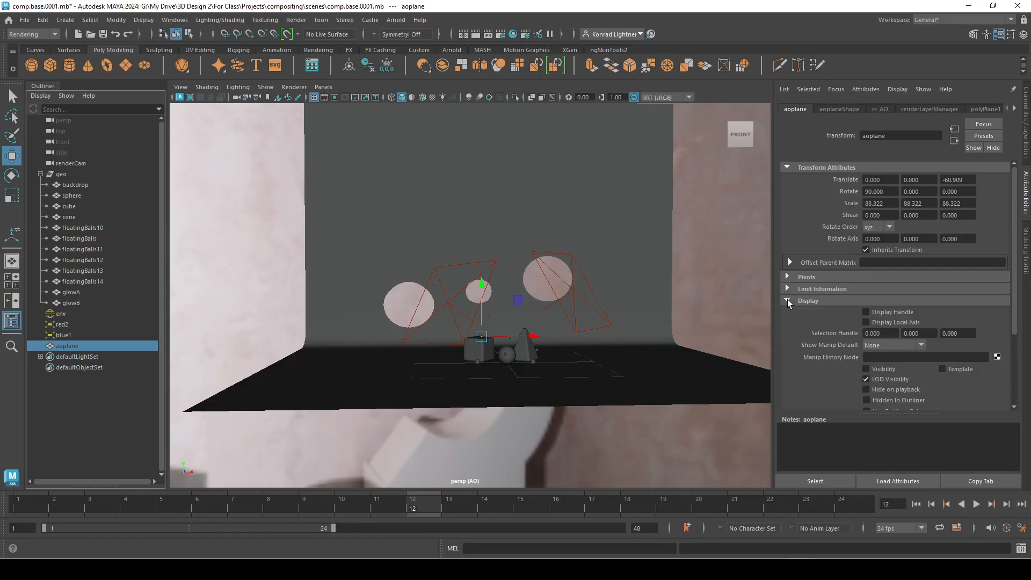
right_click(888, 368)
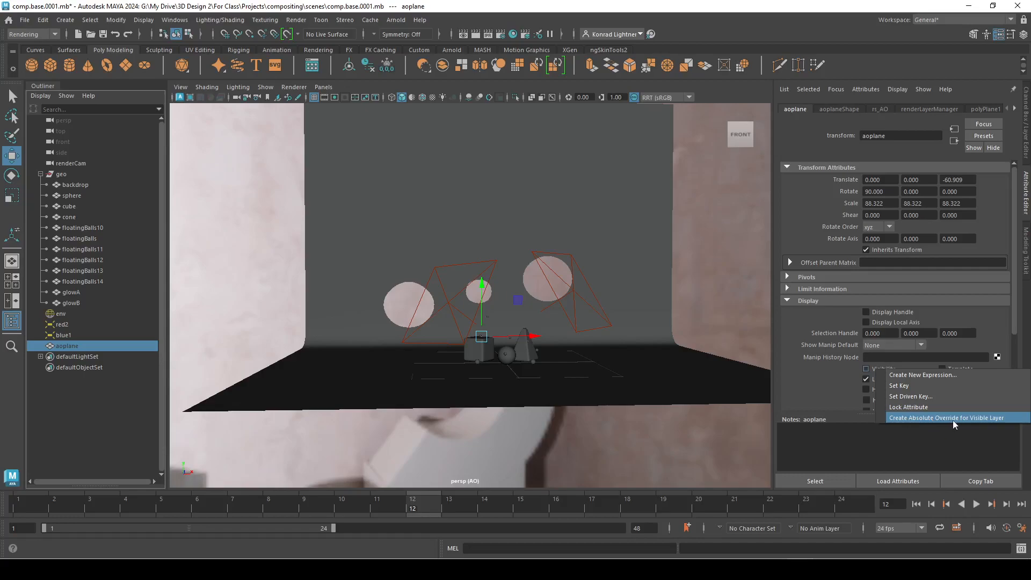
left_click(953, 420)
left_click(866, 369)
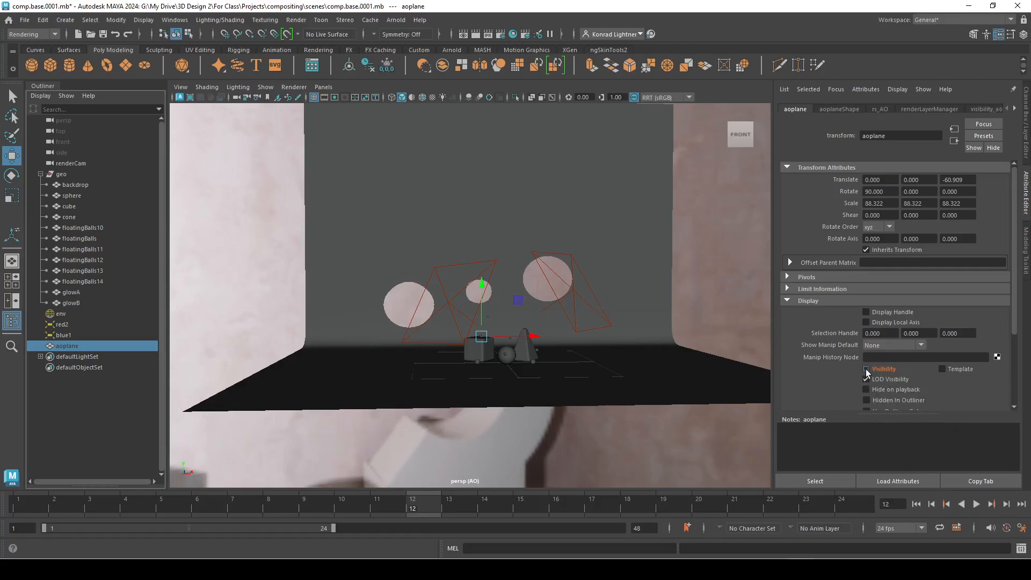
- Check the AO layer's render with the backing plane in the Arnold RenderView, keeping the Render Setup layer list accessible beside it
left_click_drag(0, 301, 537, 0)
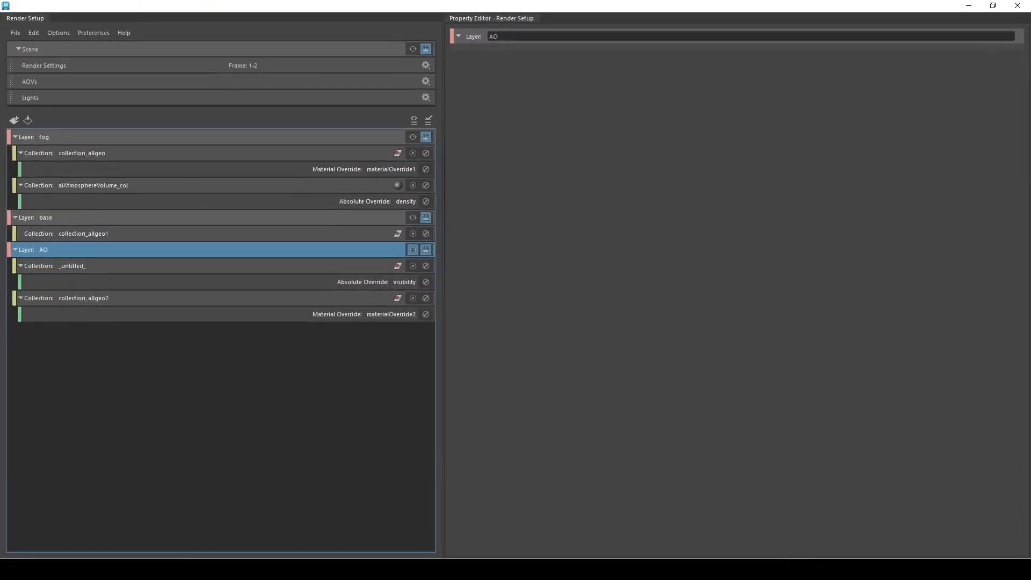
left_click_drag(0, 145, 771, 0)
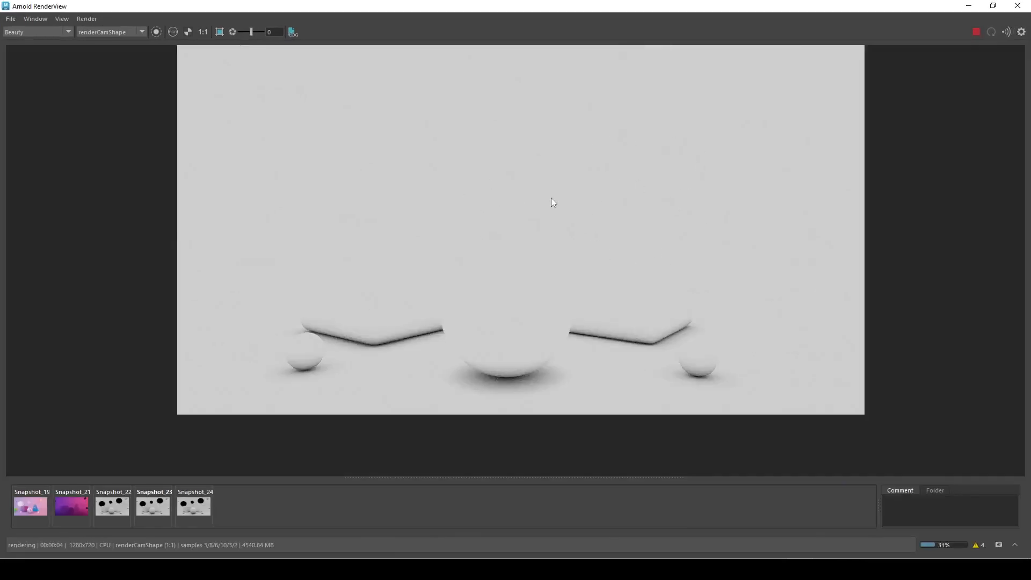
left_click_drag(739, 5, 677, 156)
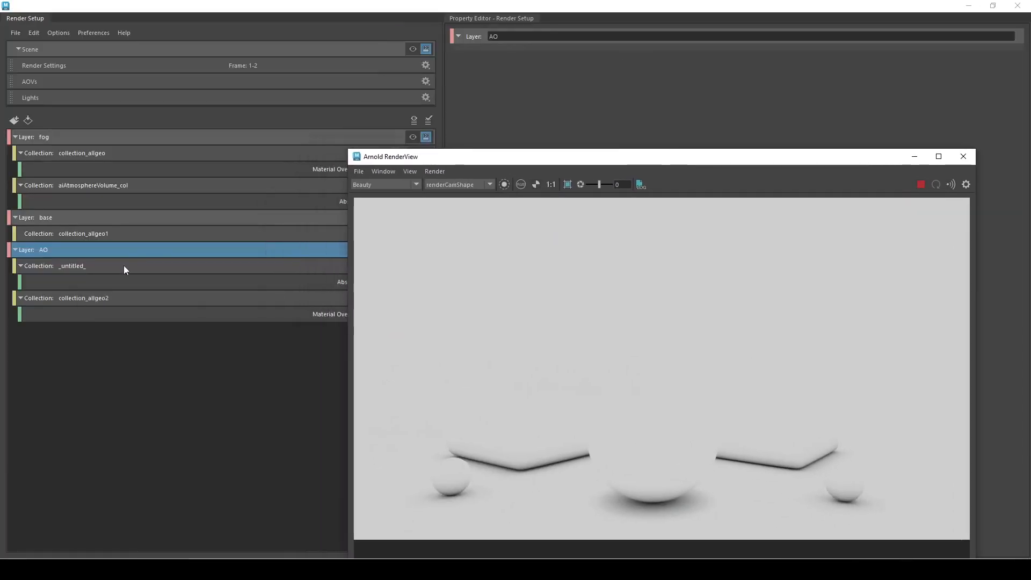
- Make base the visible render layer and inspect its beauty render in the Arnold RenderView over the main Maya window
left_click(108, 218)
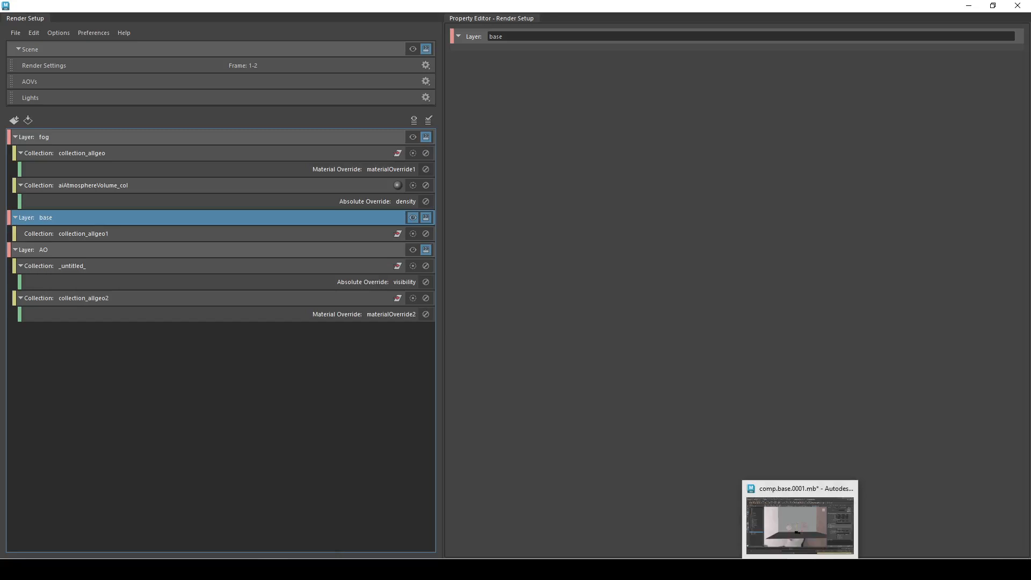
left_click(800, 569)
left_click(801, 570)
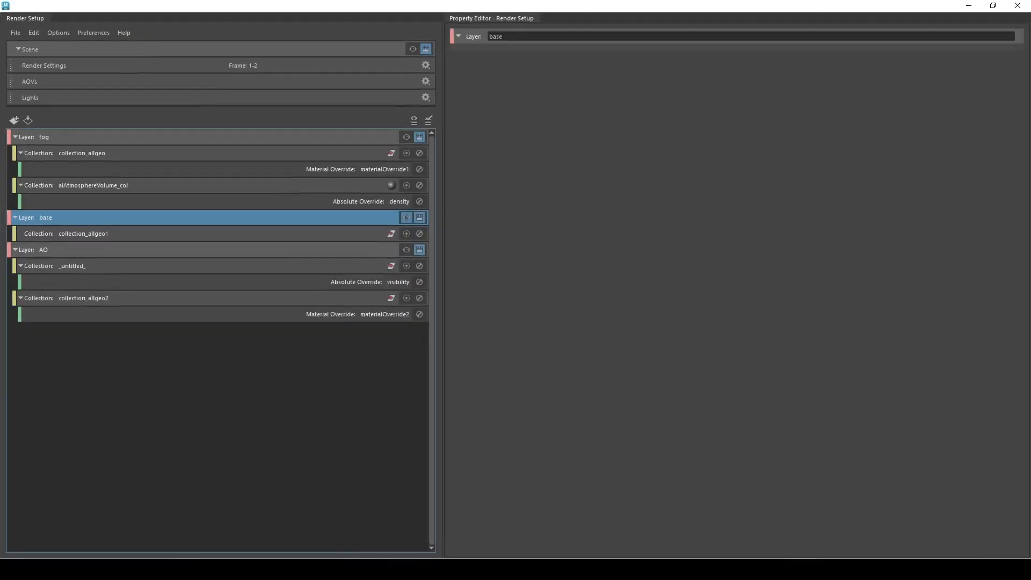
left_click(965, 5)
left_click_drag(795, 167, 627, 81)
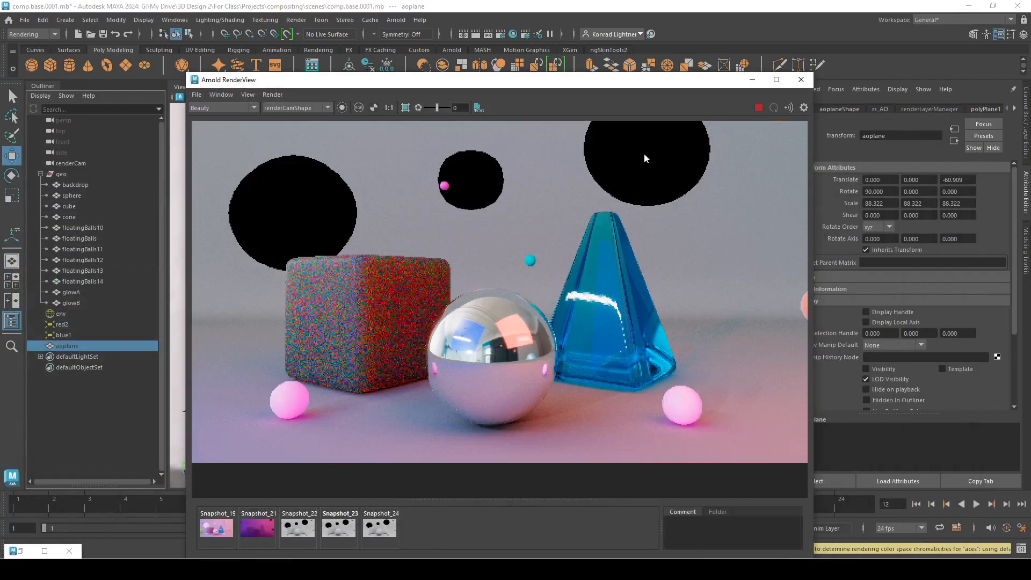